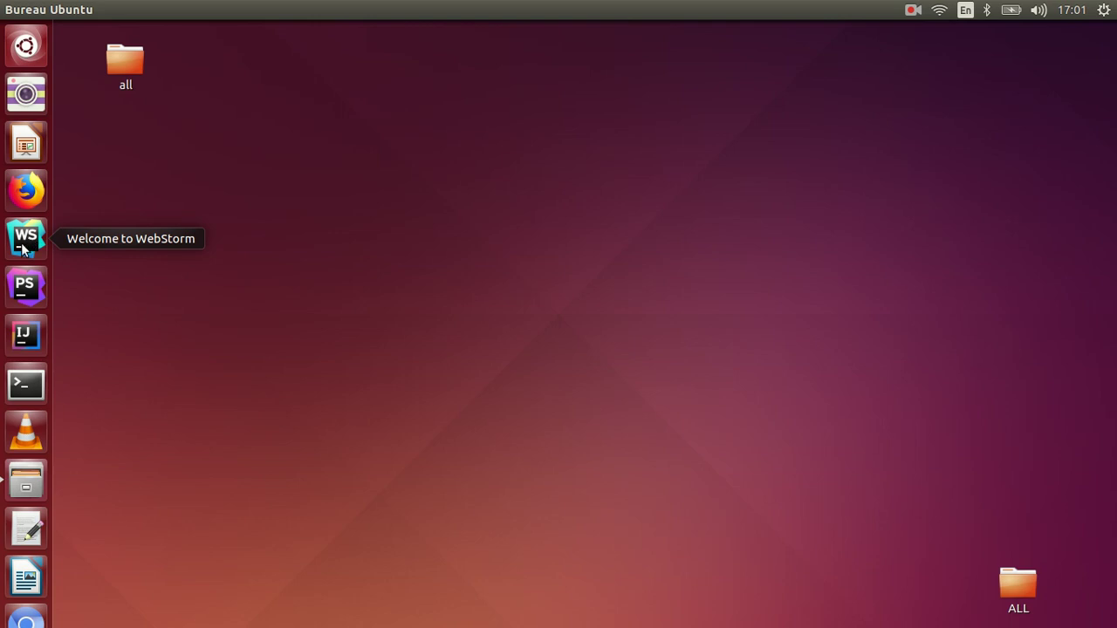
Open a Terminal window, widen and shorten it, and place it in the lower half of the desktop.
{"action": "left_click", "coordinate": [25, 46]}
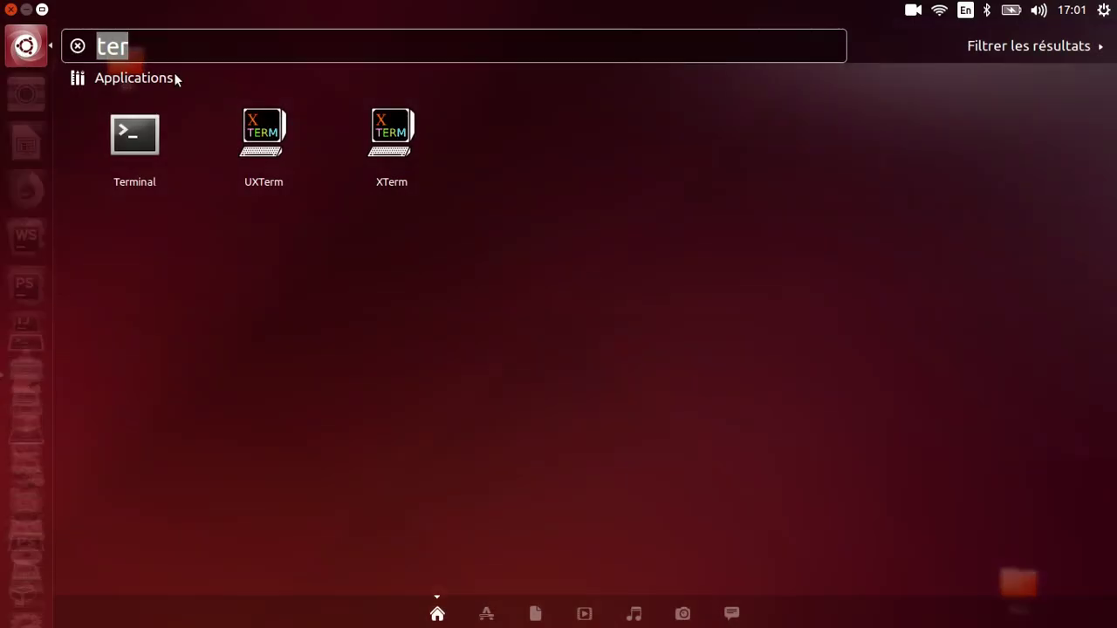
{"action": "left_click", "coordinate": [134, 142]}
{"action": "left_click_drag", "start_coordinate": [705, 261], "coordinate": [425, 421]}
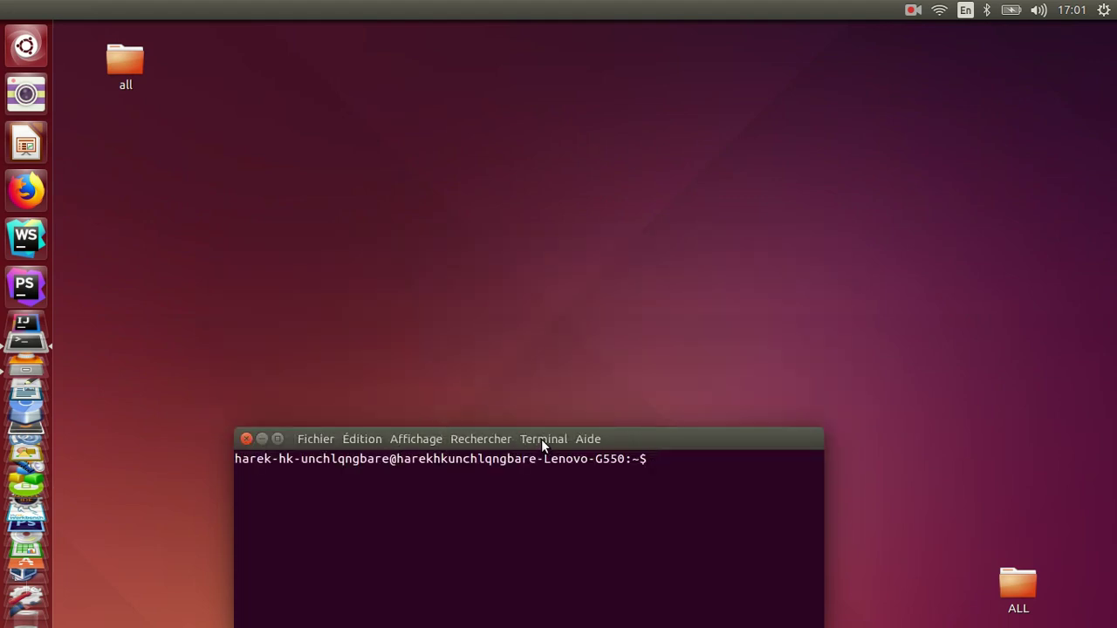
{"action": "left_click_drag", "start_coordinate": [546, 446], "coordinate": [461, 393]}
{"action": "left_click_drag", "start_coordinate": [743, 513], "coordinate": [1029, 507]}
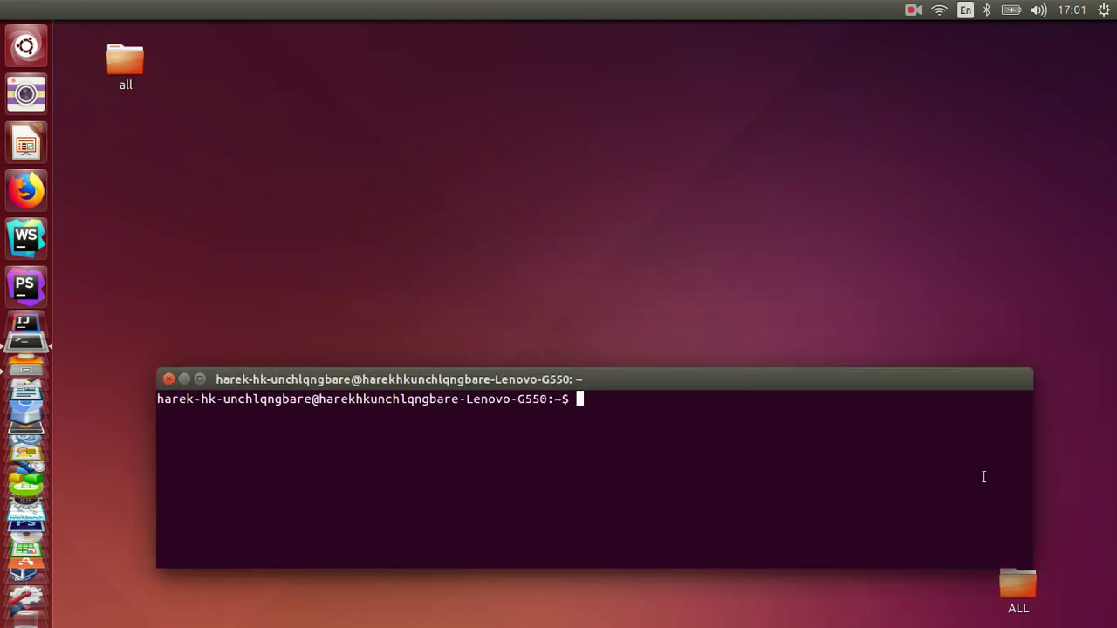
{"action": "left_click_drag", "start_coordinate": [928, 383], "coordinate": [899, 415]}
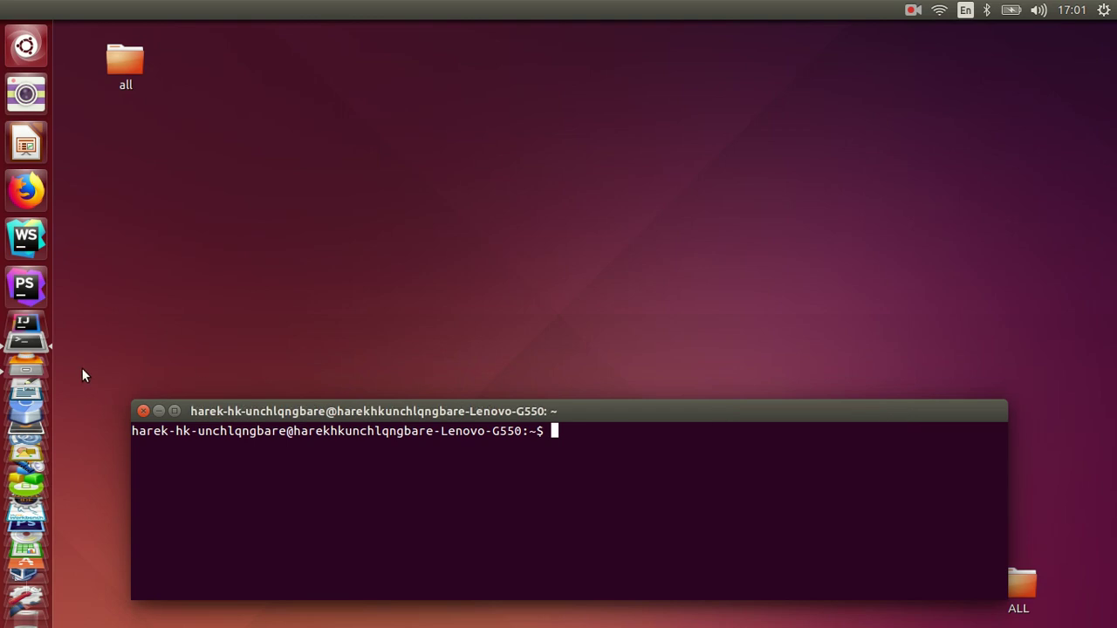
{"action": "scroll", "coordinate": [26, 371], "scroll_direction": "down", "scroll_amount": 3}
{"action": "left_click_drag", "start_coordinate": [429, 410], "coordinate": [429, 399]}
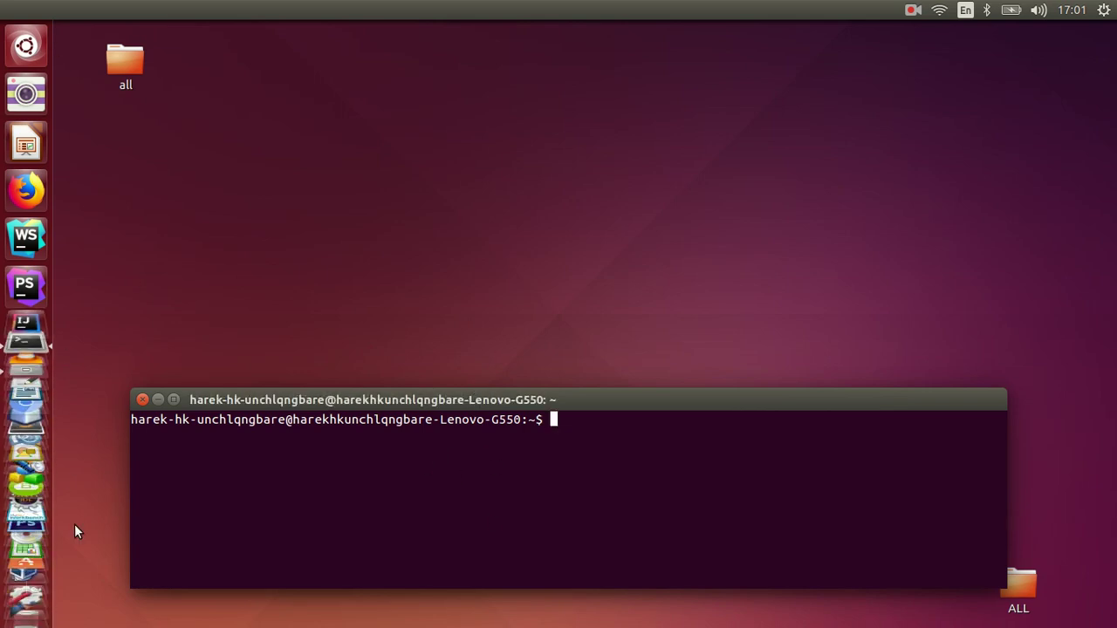
Bring up the file manager showing the WebStorm-173.4127.31 bin folder and fit its window above the terminal.
{"action": "scroll", "coordinate": [47, 428], "scroll_direction": "down", "scroll_amount": 5}
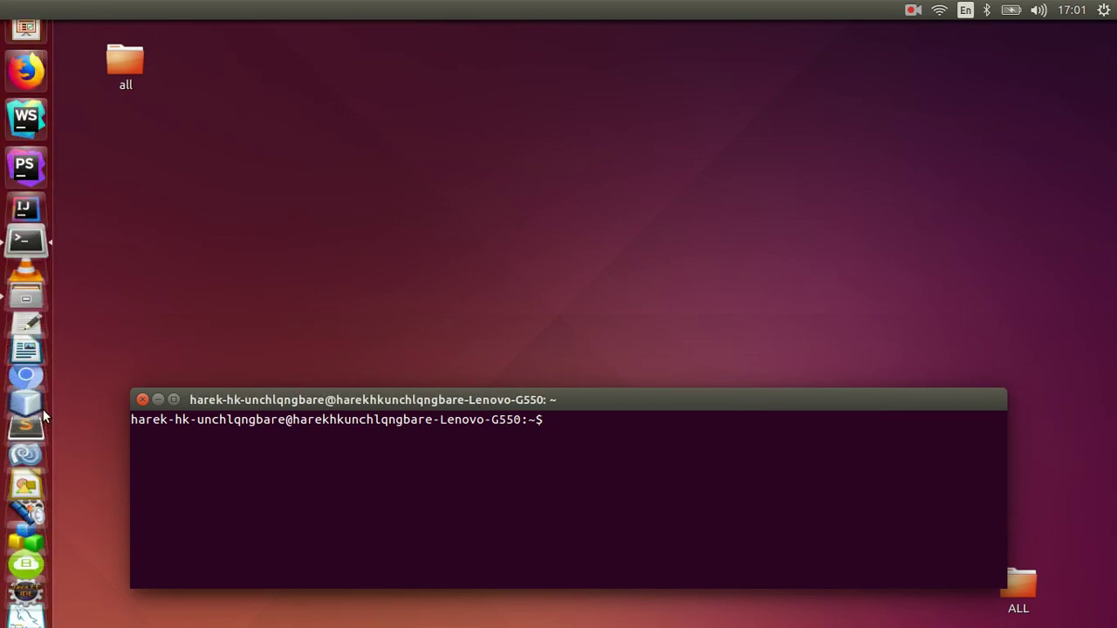
{"action": "left_click", "coordinate": [27, 194]}
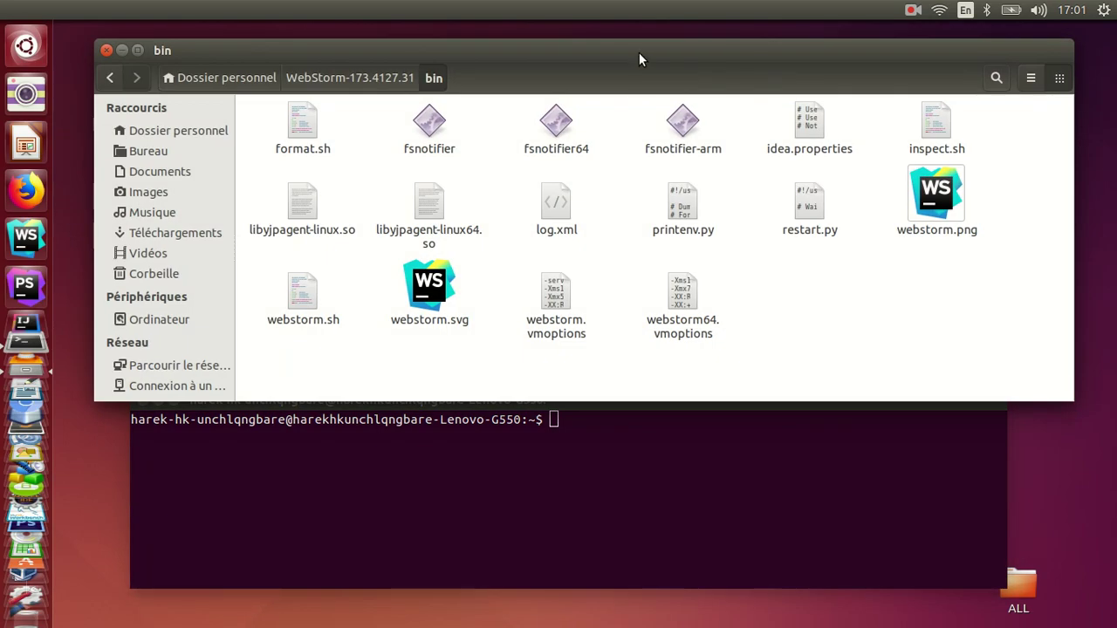
{"action": "left_click_drag", "start_coordinate": [620, 47], "coordinate": [608, 41]}
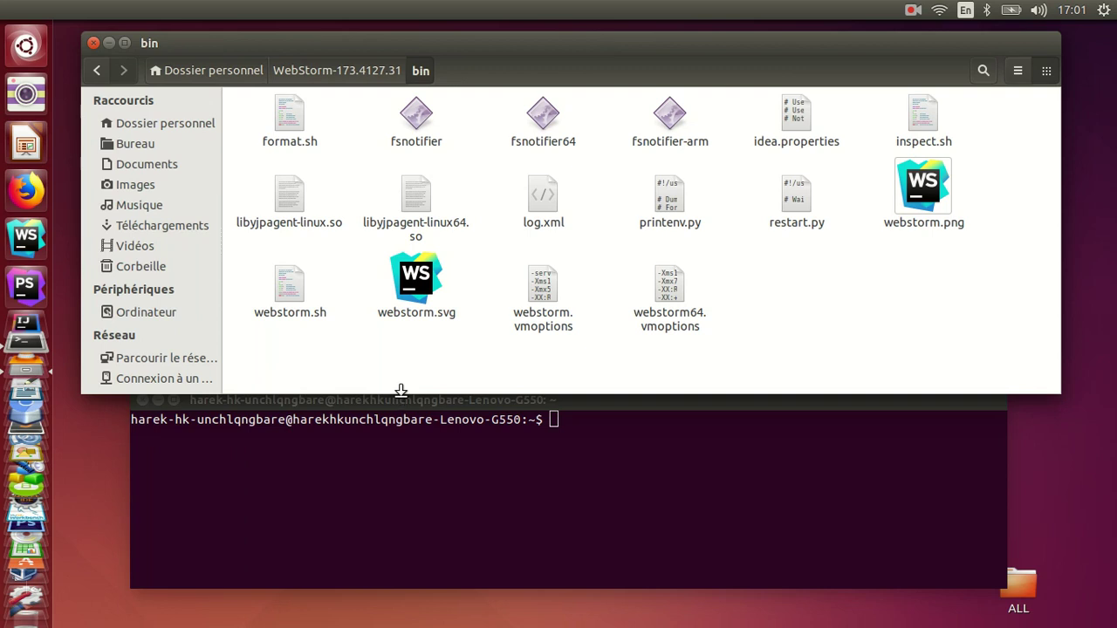
{"action": "left_click_drag", "start_coordinate": [399, 393], "coordinate": [410, 355]}
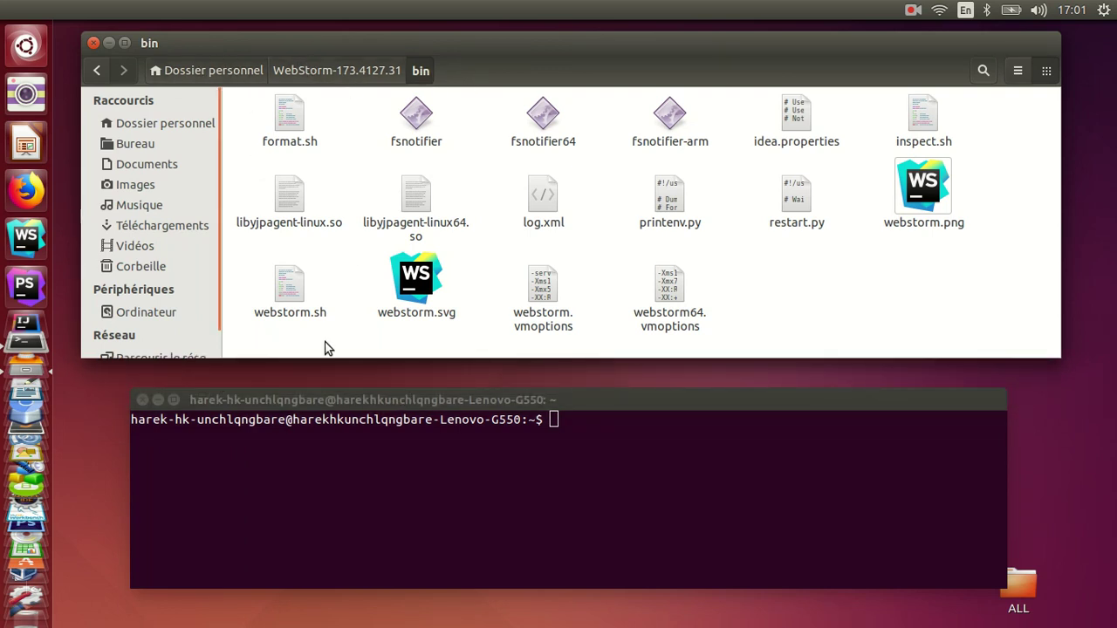
Insert the path of webstorm.sh in the terminal, trim it to the bin folder and run it as a cd command.
{"action": "left_click", "coordinate": [297, 291]}
{"action": "left_click_drag", "start_coordinate": [291, 297], "coordinate": [618, 471]}
{"action": "left_click", "coordinate": [193, 444]}
{"action": "key", "text": "BackSpace"}
{"action": "key", "text": "BackSpace"}
{"action": "key", "text": "BackSpace"}
{"action": "key", "text": "BackSpace"}
{"action": "key", "text": "BackSpace"}
{"action": "key", "text": "BackSpace"}
{"action": "key", "text": "BackSpace"}
{"action": "key", "text": "BackSpace"}
{"action": "key", "text": "BackSpace"}
{"action": "key", "text": "BackSpace"}
{"action": "key", "text": "BackSpace"}
{"action": "key", "text": "BackSpace"}
{"action": "key", "text": "Left"}
{"action": "key", "text": "Left"}
{"action": "key", "text": "Left"}
{"action": "key", "text": "Left"}
{"action": "key", "text": "Left"}
{"action": "key", "text": "Left"}
{"action": "key", "text": "Left"}
{"action": "key", "text": "Left"}
{"action": "key", "text": "Left"}
{"action": "key", "text": "Left"}
{"action": "key", "text": "Left"}
{"action": "key", "text": "Left"}
{"action": "key", "text": "Left"}
{"action": "key", "text": "Left"}
{"action": "key", "text": "Left"}
{"action": "key", "text": "Left"}
{"action": "key", "text": "Left"}
{"action": "key", "text": "Left"}
{"action": "key", "text": "Left"}
{"action": "key", "text": "Left"}
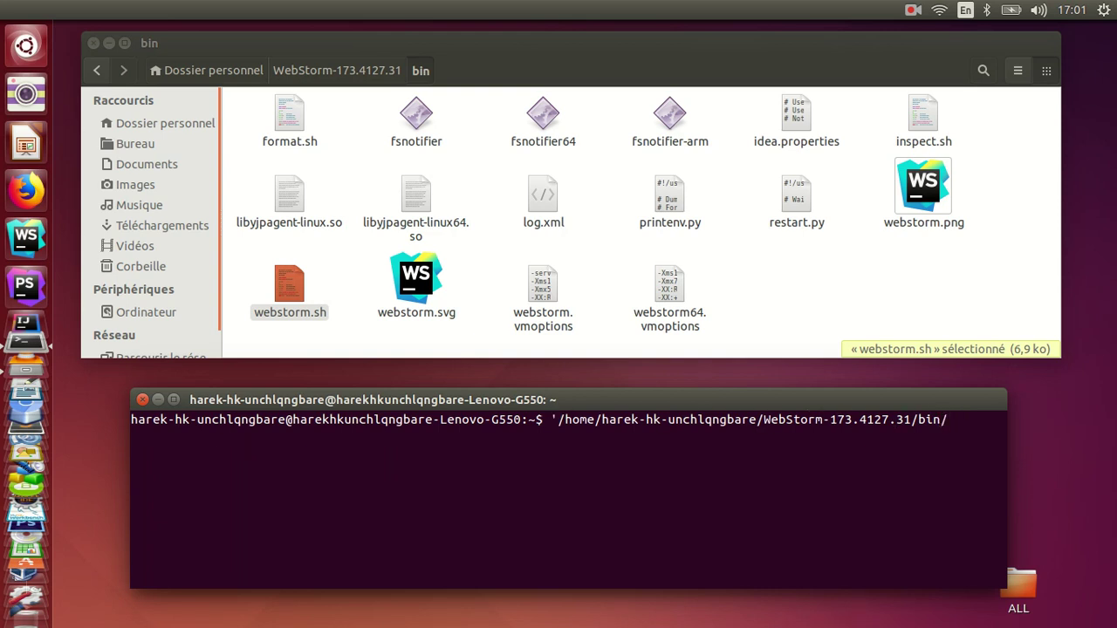
{"action": "key", "text": "BackSpace"}
{"action": "type", "text": "cd"}
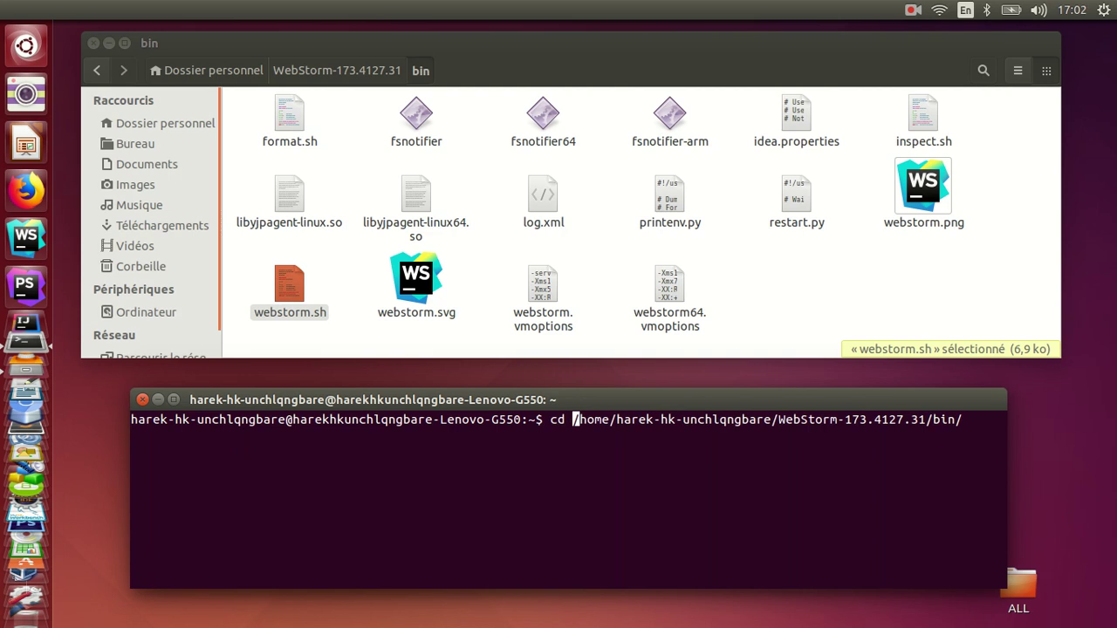
{"action": "key", "text": "Return"}
List the contents of the bin folder with ls and locate webstorm.sh in the output.
{"action": "type", "text": "ls"}
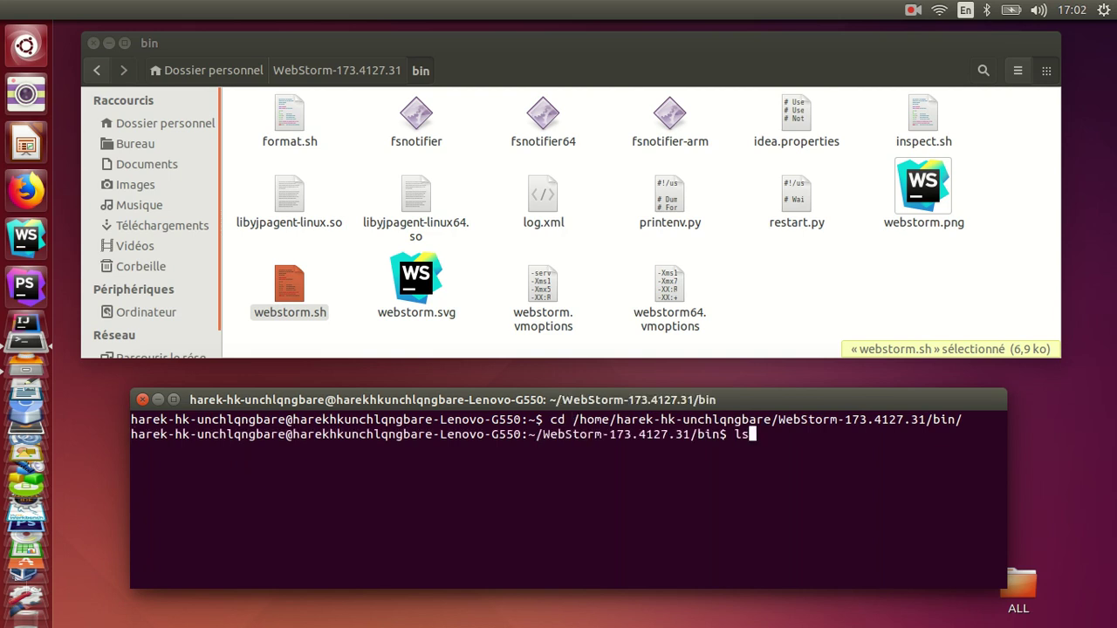
{"action": "key", "text": "Return"}
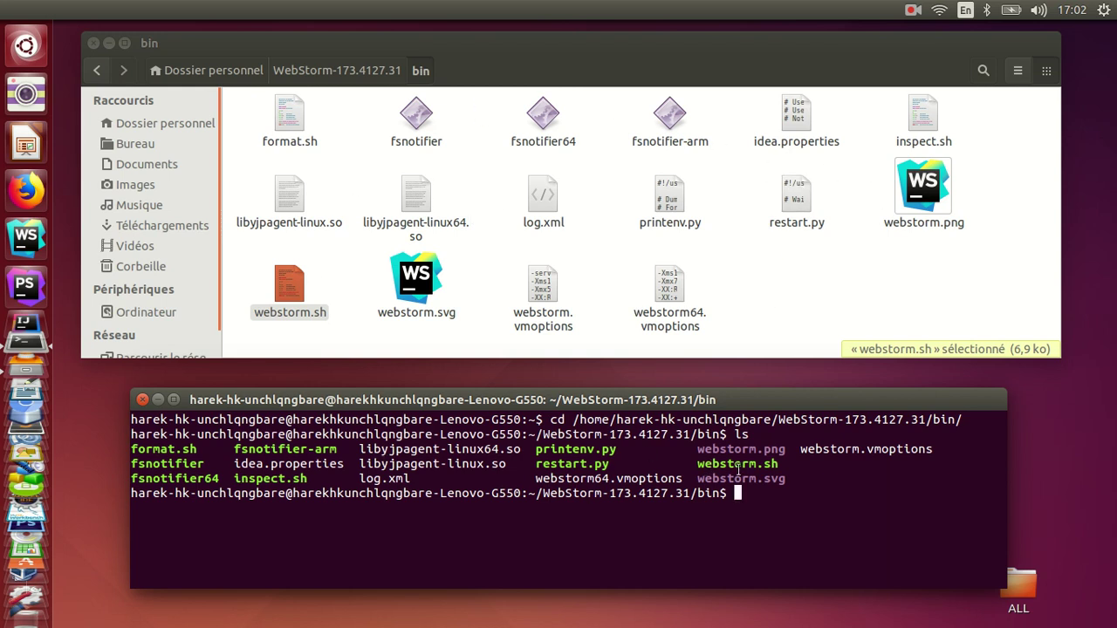
{"action": "mouse_move", "coordinate": [700, 463]}
{"action": "left_mouse_down"}
{"action": "mouse_move", "coordinate": [782, 463]}
{"action": "mouse_move", "coordinate": [697, 463]}
{"action": "left_mouse_up"}
{"action": "left_click", "coordinate": [783, 463]}
{"action": "left_click", "coordinate": [771, 526]}
Launch WebStorm by running ./webstorm.sh, and minimize the file manager and terminal windows.
{"action": "type", "text": "./webstorm.sh"}
{"action": "left_click_drag", "start_coordinate": [723, 397], "coordinate": [685, 382]}
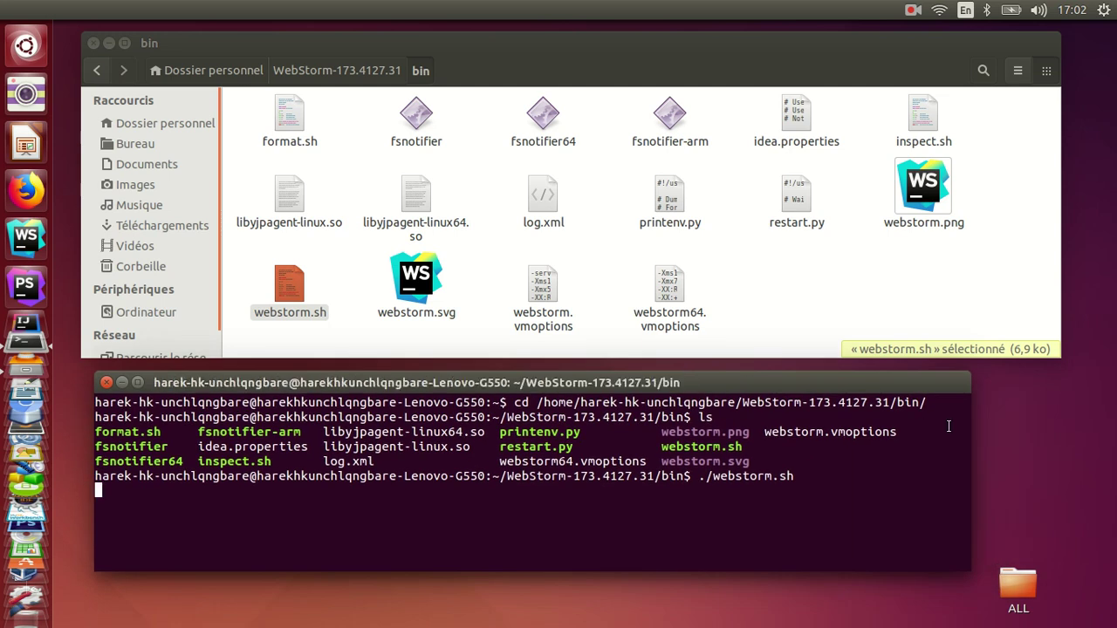
{"action": "left_click_drag", "start_coordinate": [969, 442], "coordinate": [1021, 443]}
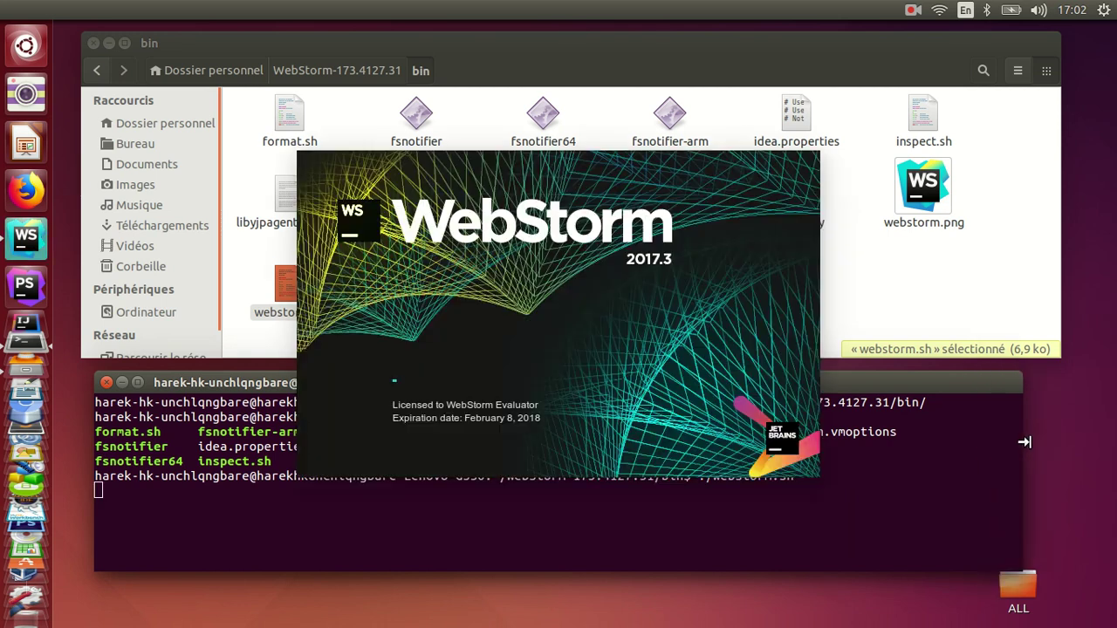
{"action": "left_click", "coordinate": [111, 43]}
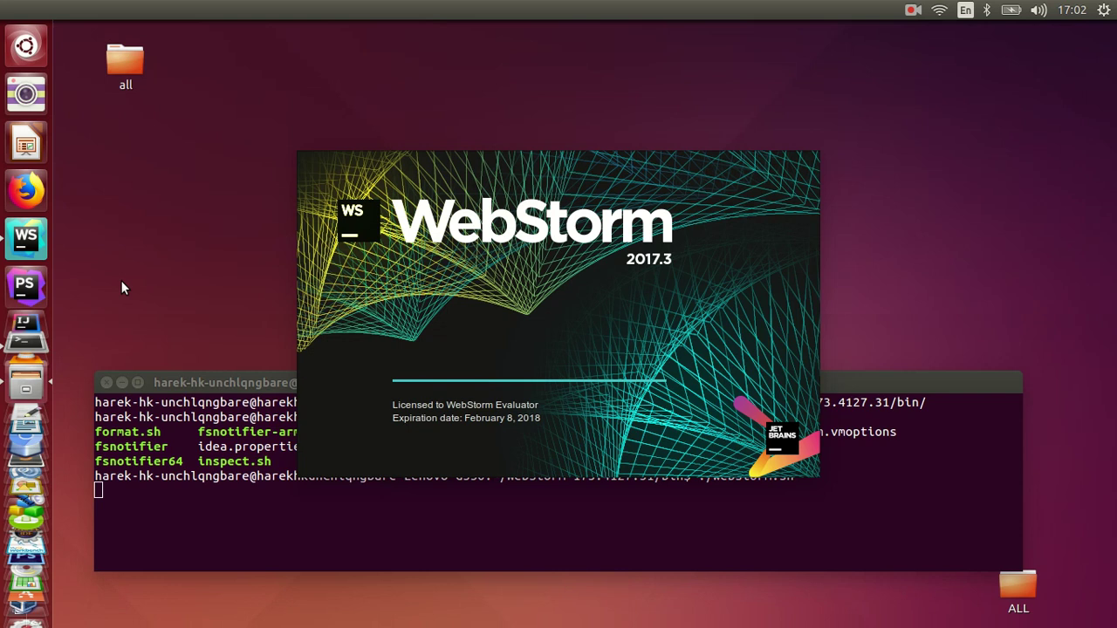
{"action": "left_click", "coordinate": [122, 383]}
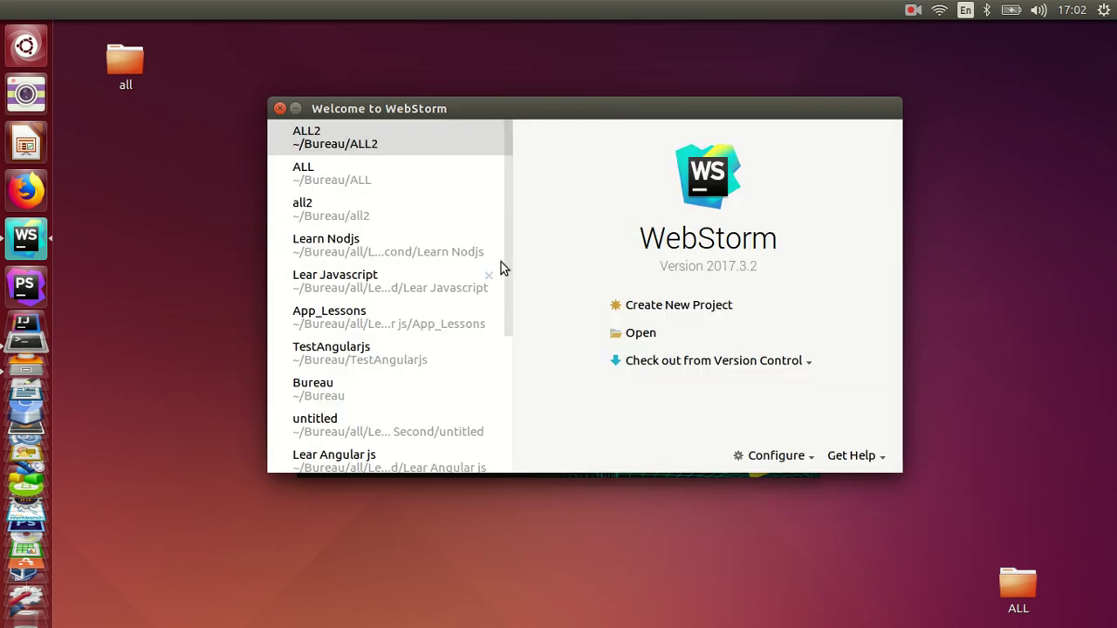
Examine the version control checkout choices and the New Project dialog, closing both without choosing anything.
{"action": "left_click_drag", "start_coordinate": [736, 108], "coordinate": [697, 104]}
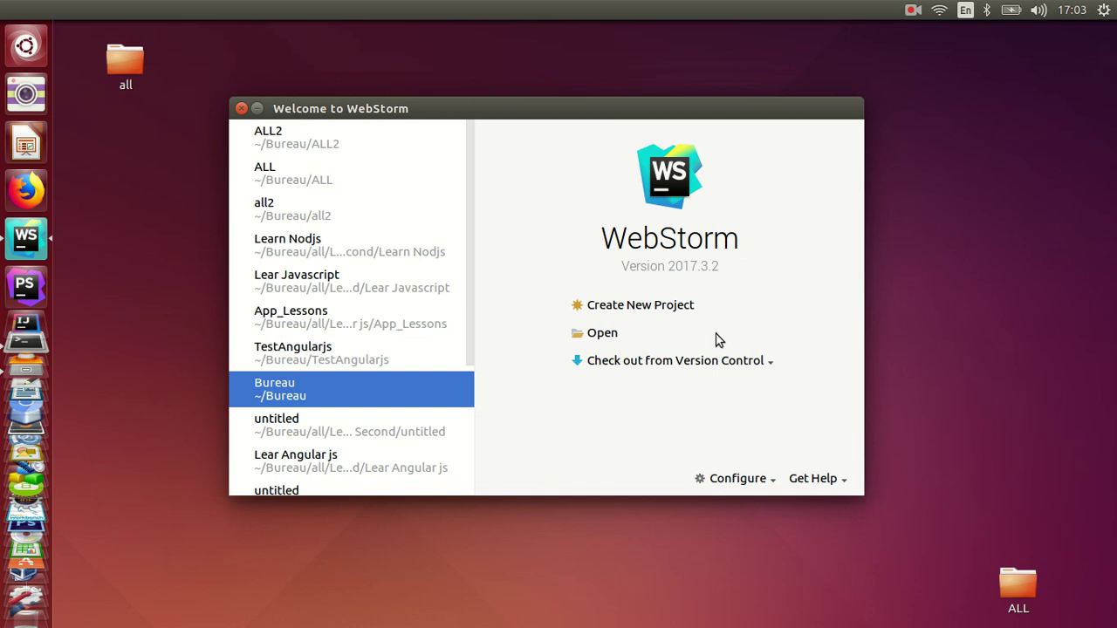
{"action": "left_click", "coordinate": [755, 362]}
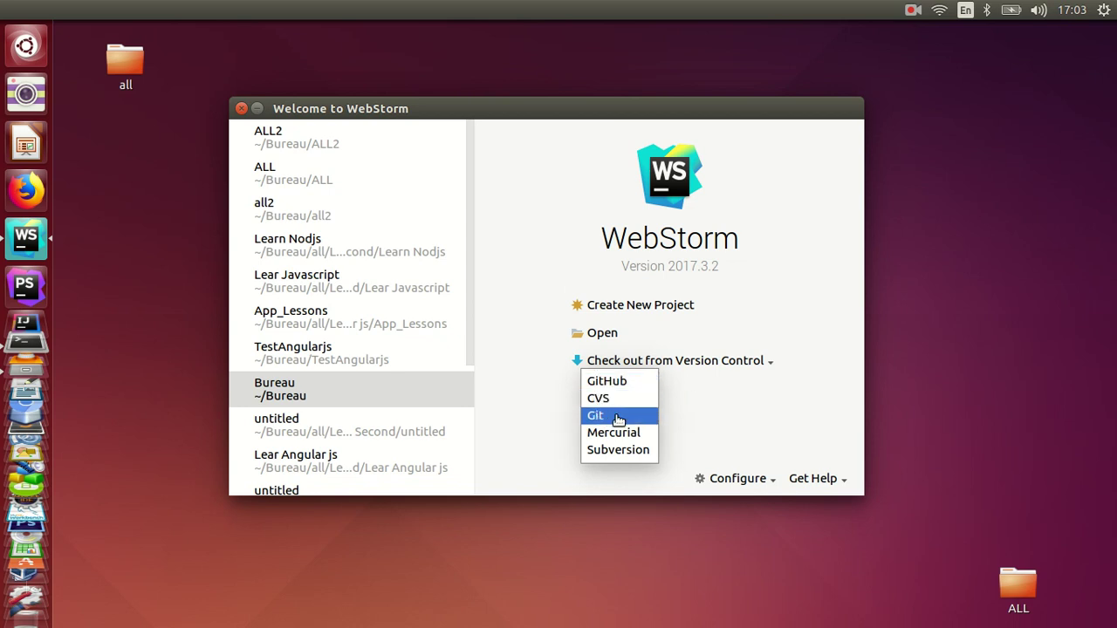
{"action": "key", "text": "Escape"}
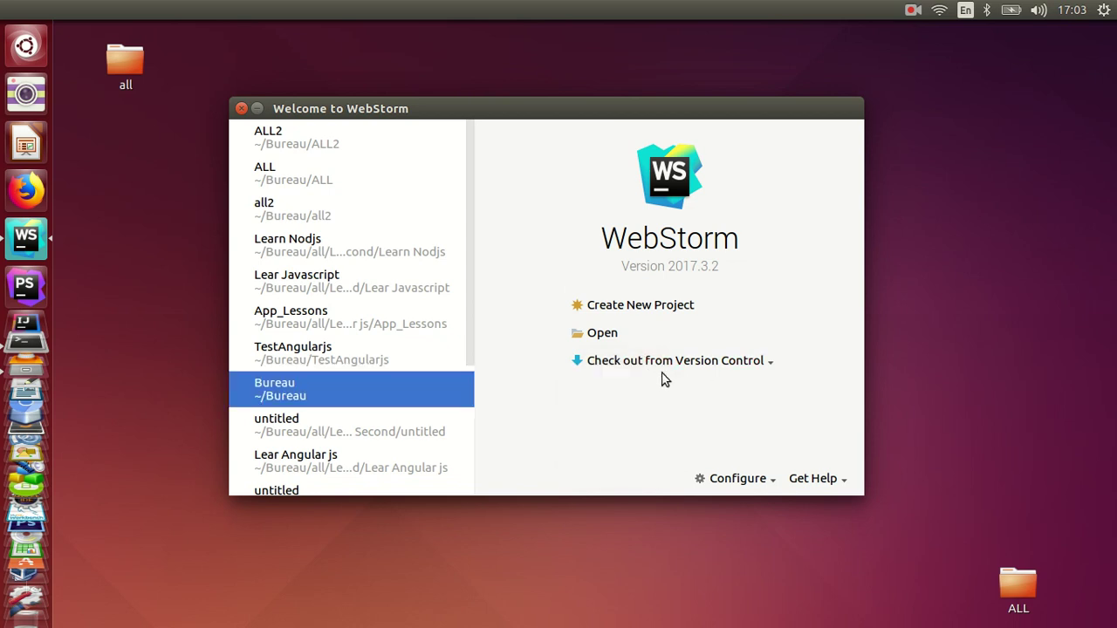
{"action": "key", "text": "Up"}
{"action": "key", "text": "Up"}
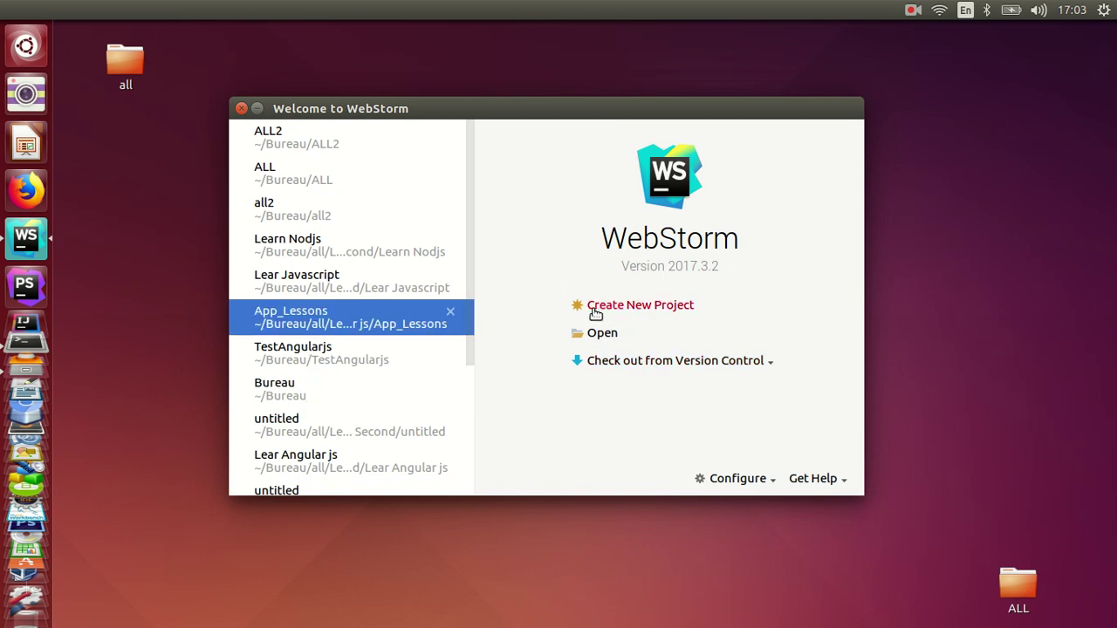
{"action": "left_click", "coordinate": [645, 310]}
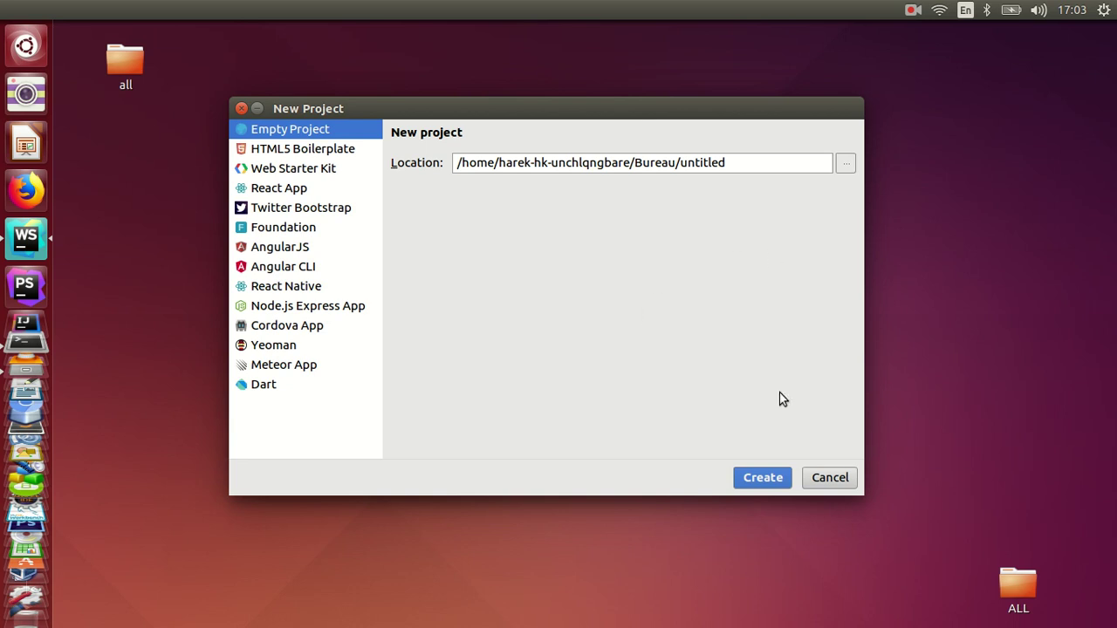
{"action": "left_click", "coordinate": [834, 480]}
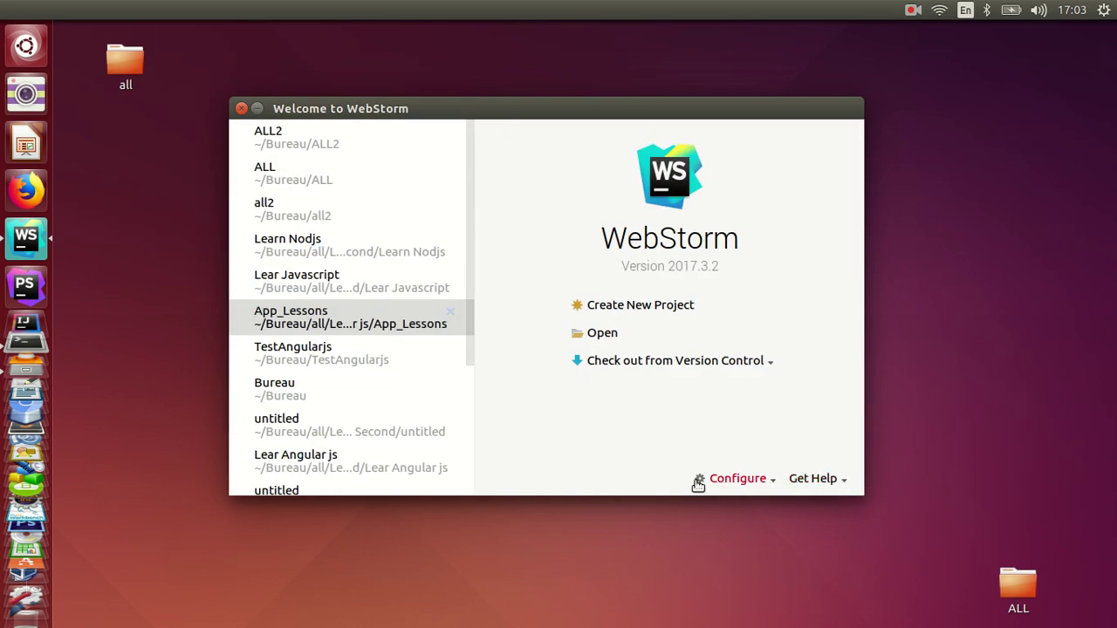
Open WebStorm's default settings and select IntelliJ as the theme under Appearance.
{"action": "left_click", "coordinate": [724, 483]}
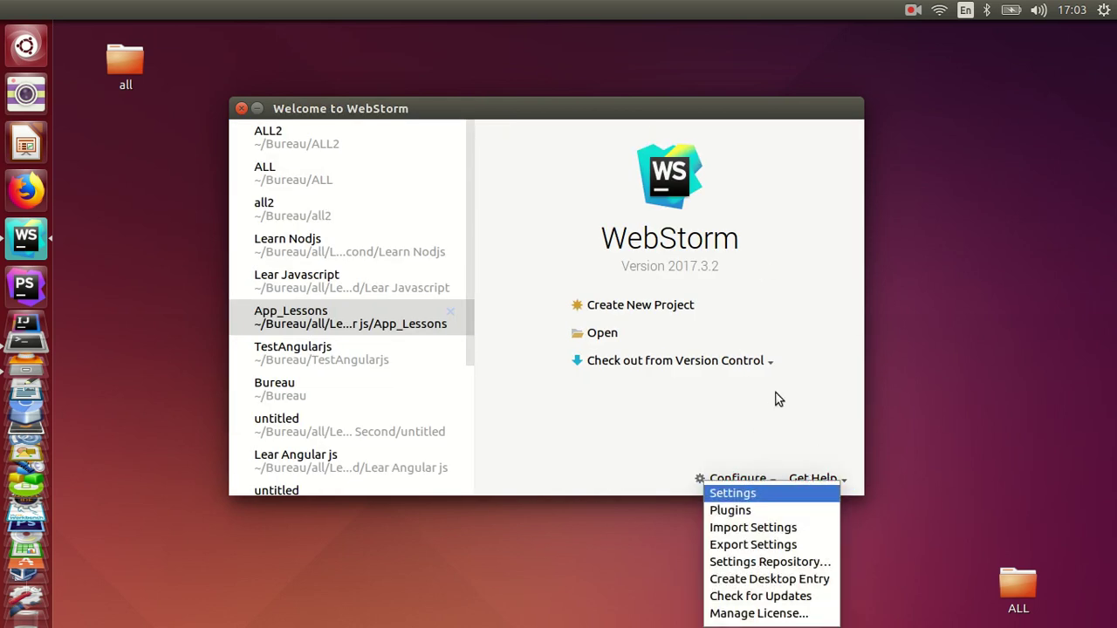
{"action": "left_click", "coordinate": [765, 496]}
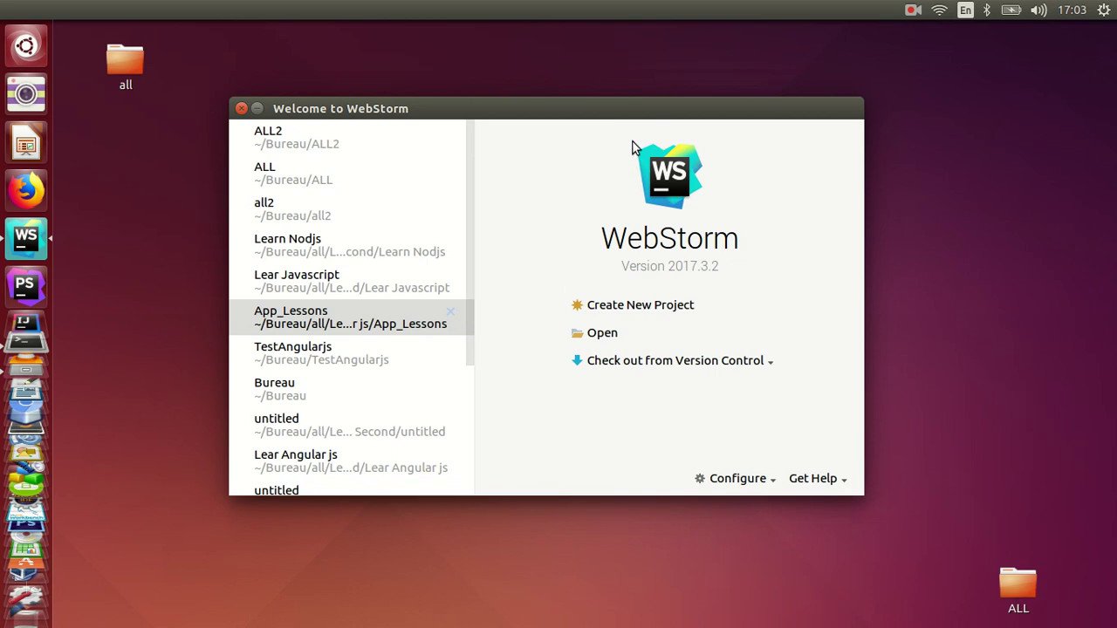
{"action": "left_click_drag", "start_coordinate": [636, 103], "coordinate": [598, 80]}
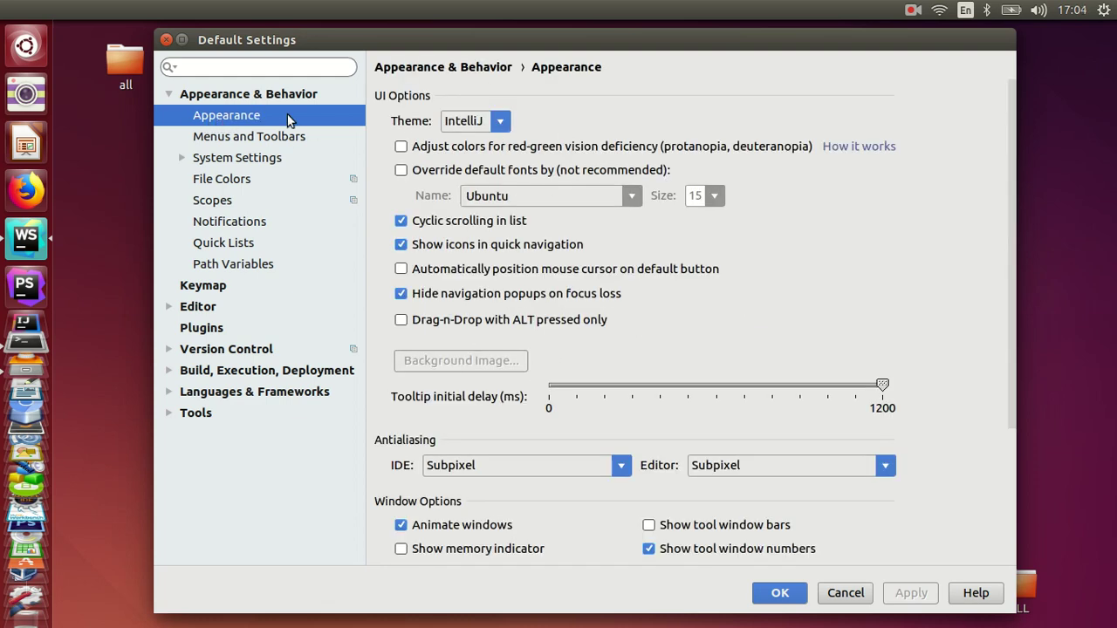
{"action": "left_click", "coordinate": [500, 123]}
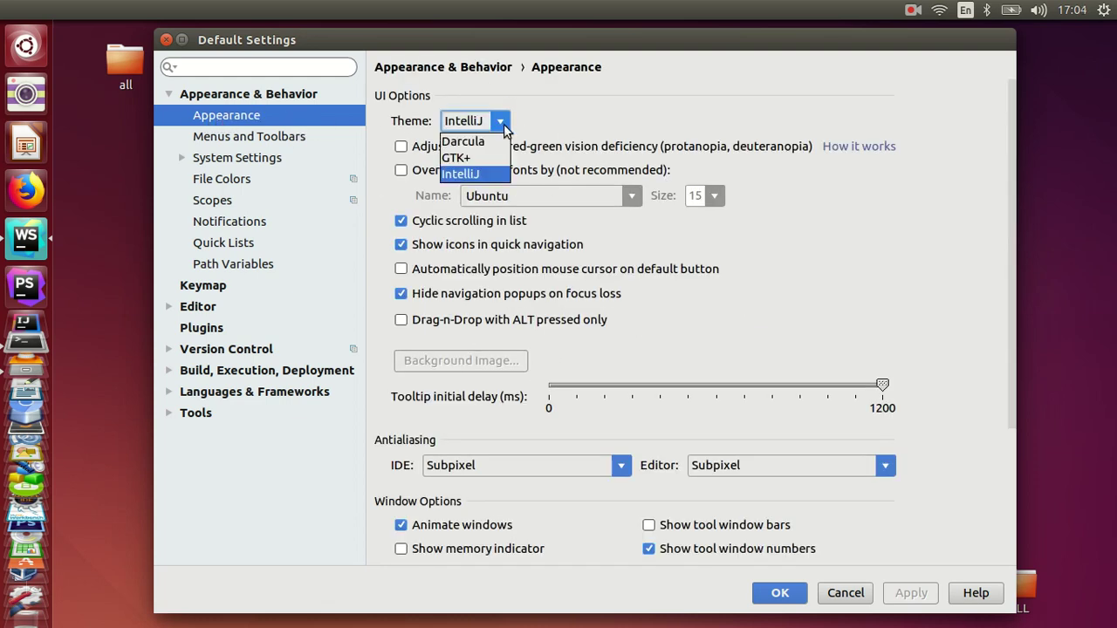
{"action": "left_click", "coordinate": [467, 175]}
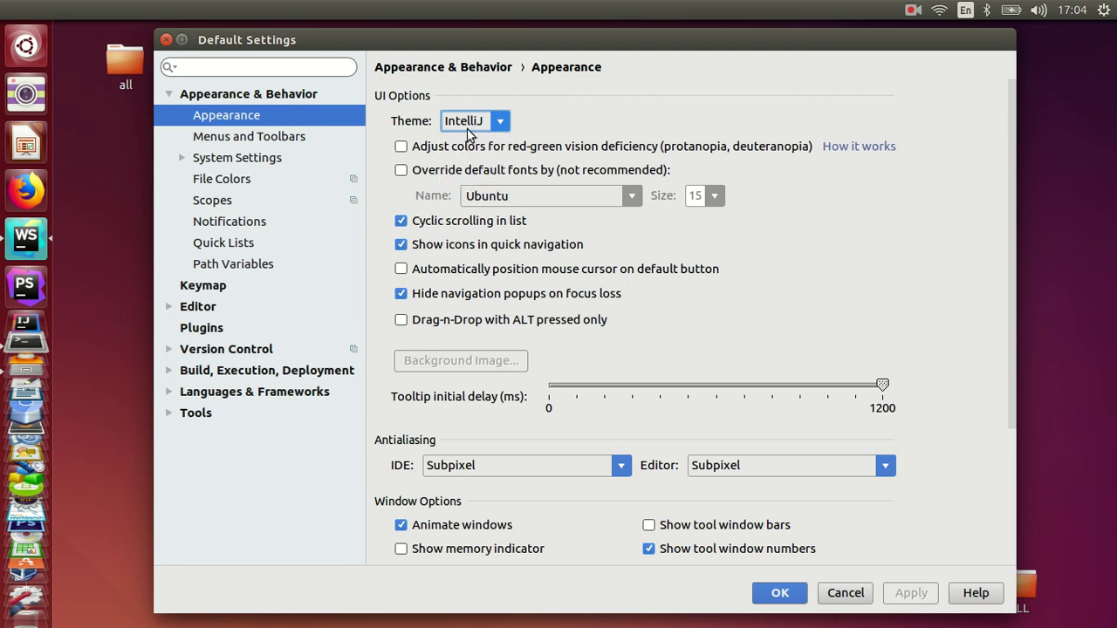
View the File Colors settings, then reselect the IntelliJ theme under Appearance and confirm the settings.
{"action": "left_click", "coordinate": [234, 177]}
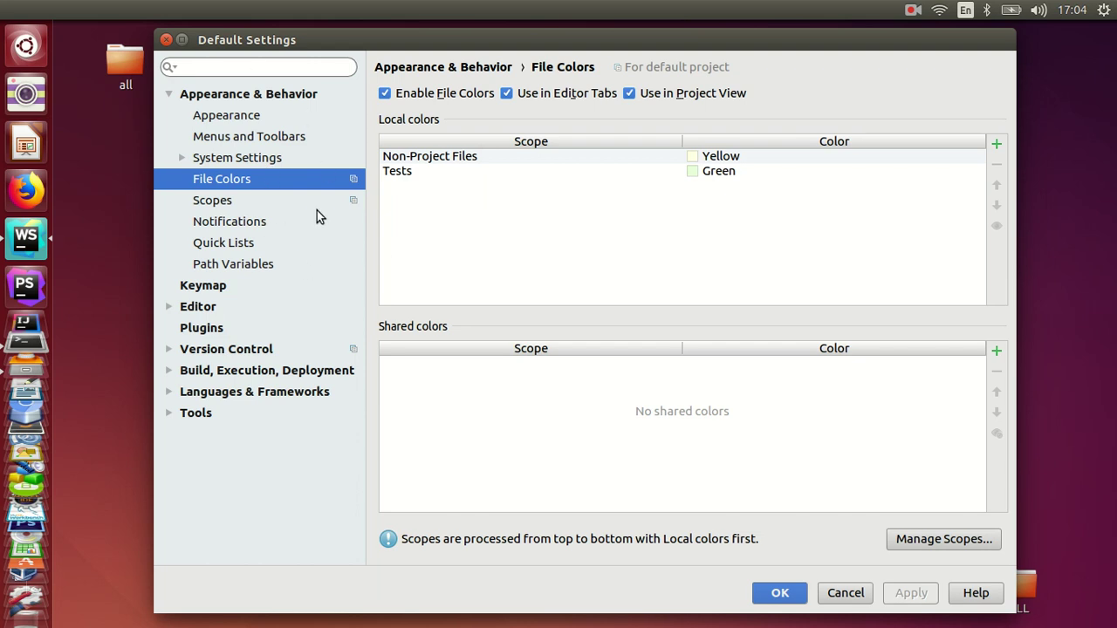
{"action": "left_click", "coordinate": [240, 116]}
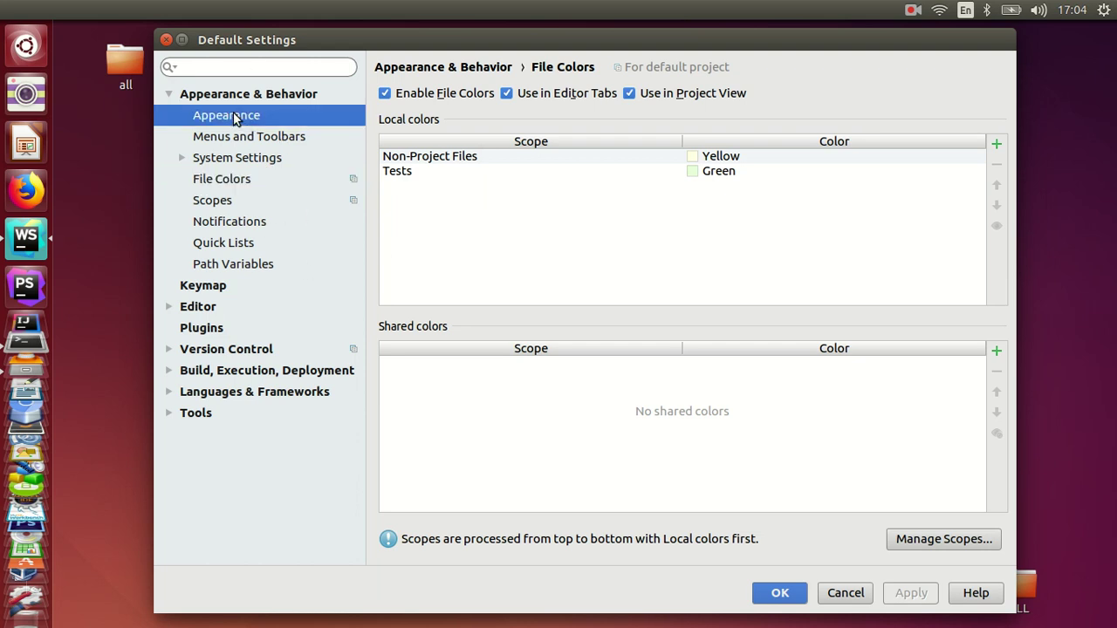
{"action": "left_click", "coordinate": [499, 122]}
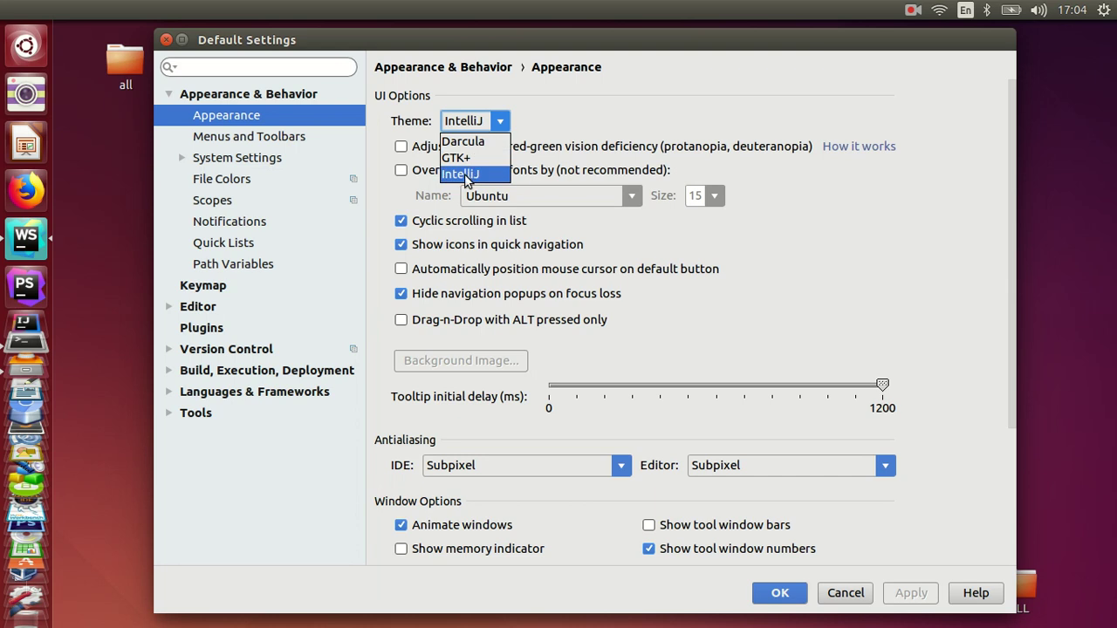
{"action": "left_click", "coordinate": [463, 174]}
{"action": "left_click", "coordinate": [500, 123]}
{"action": "left_click", "coordinate": [503, 124]}
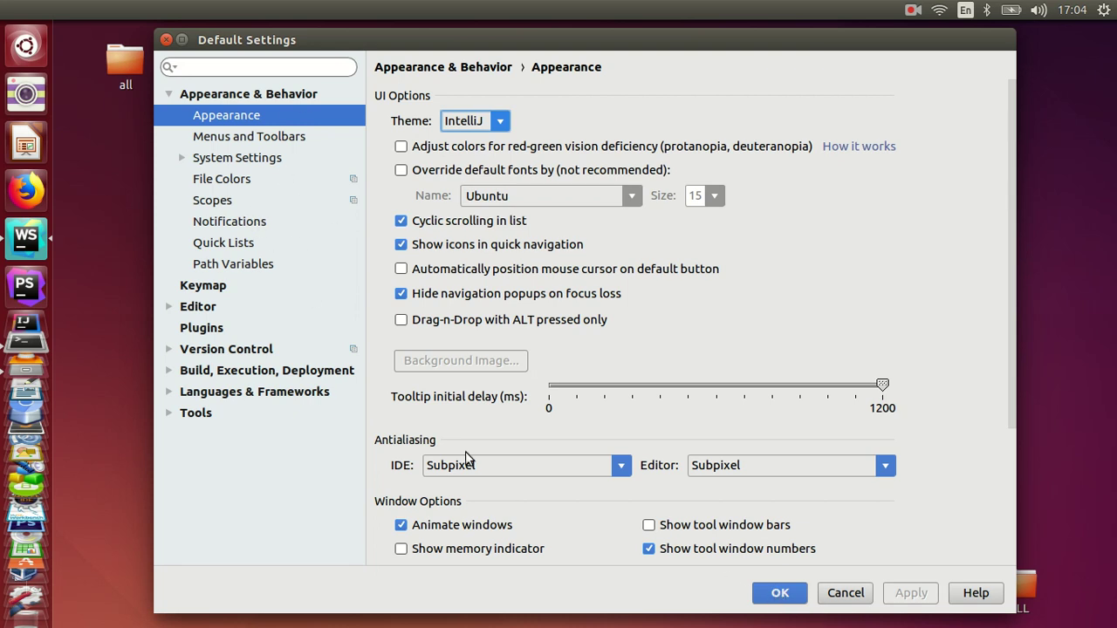
{"action": "left_click", "coordinate": [785, 595]}
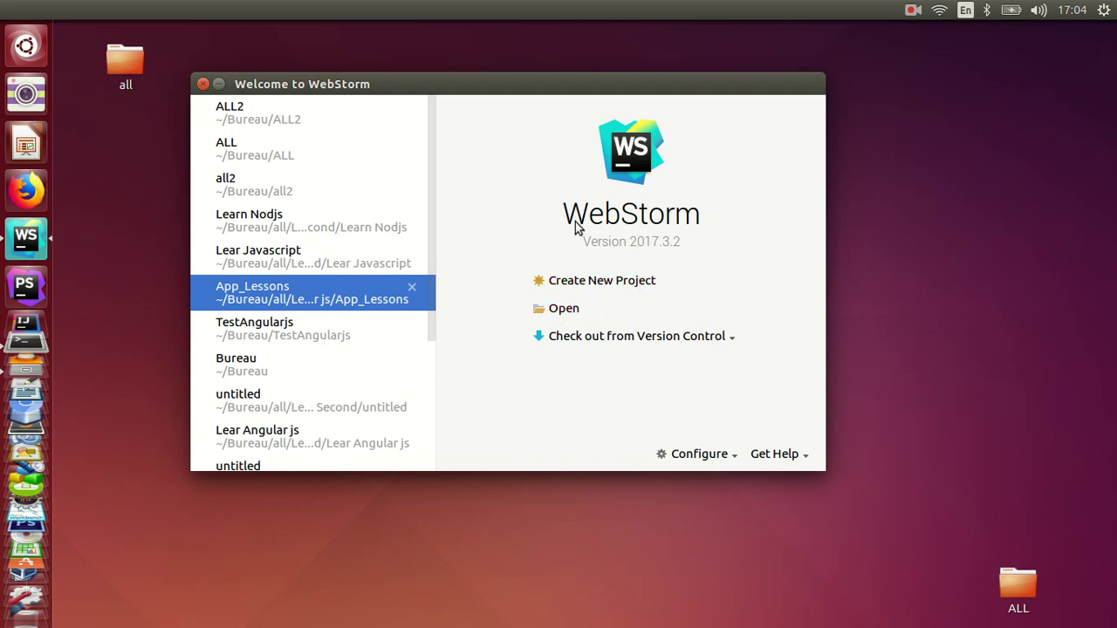
Start a new project using the HTML5 Boilerplate template.
{"action": "left_click", "coordinate": [591, 281]}
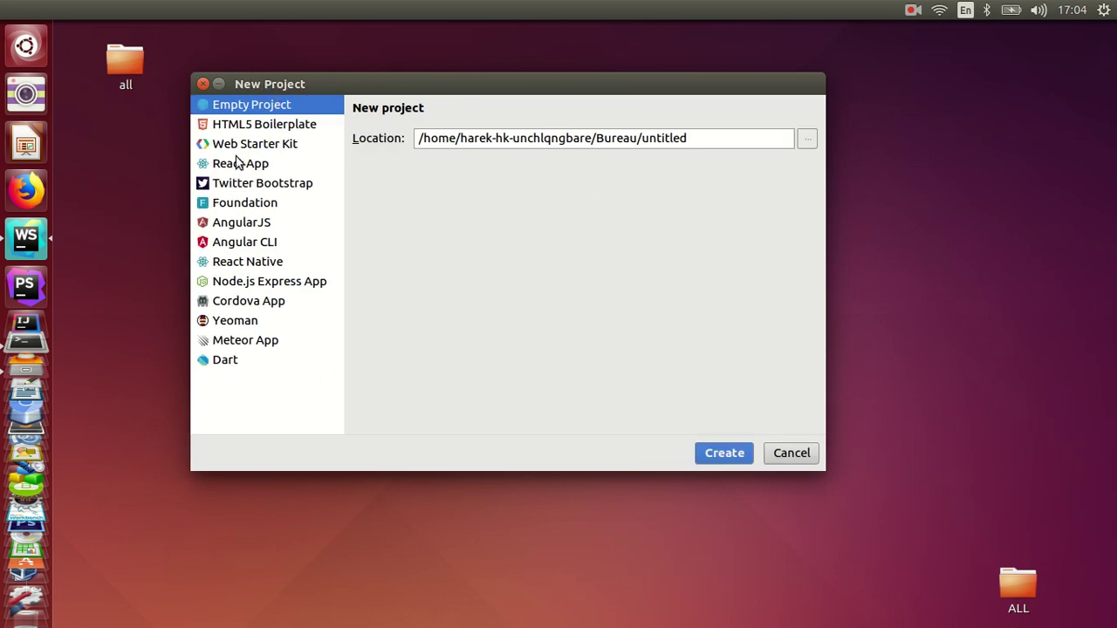
{"action": "left_click", "coordinate": [291, 129]}
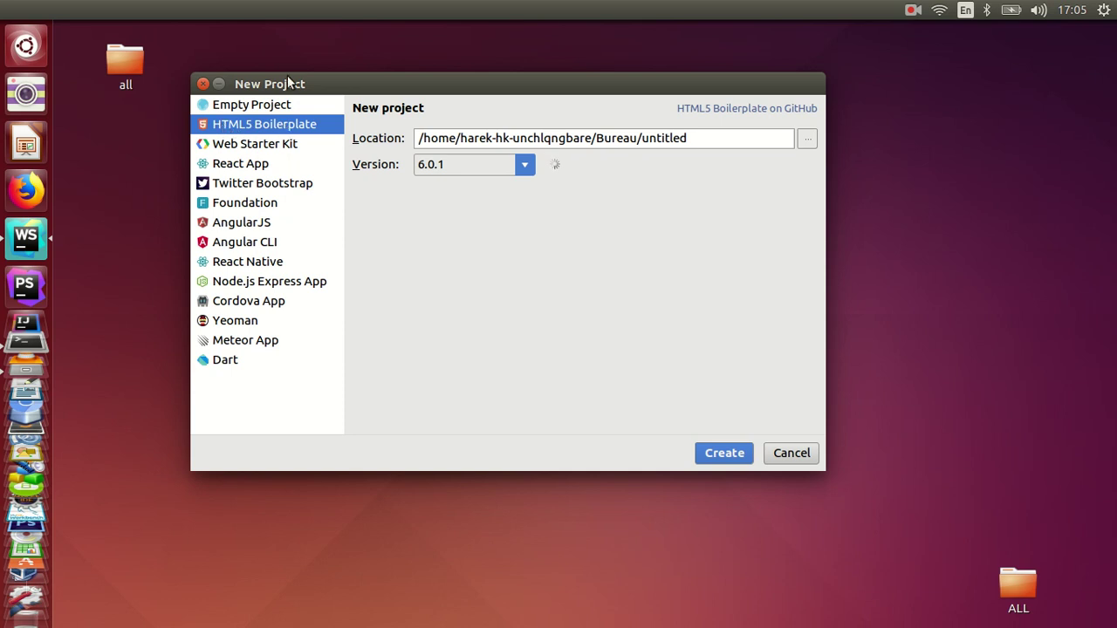
{"action": "left_click_drag", "start_coordinate": [543, 84], "coordinate": [564, 68]}
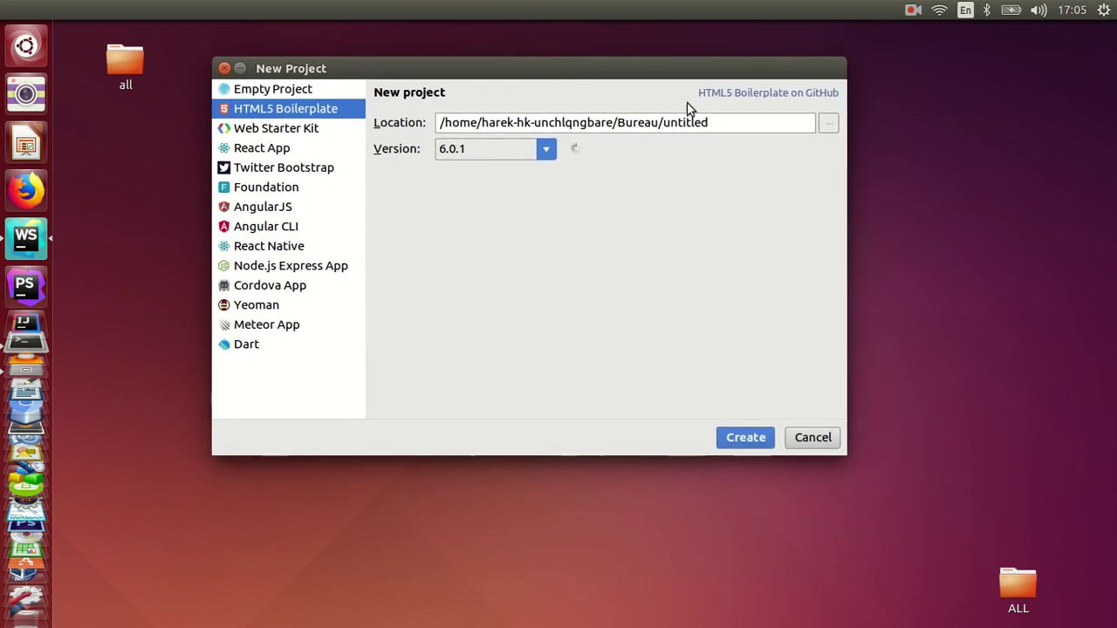
Name the project folder All2 within the Bureau directory and create the HTML5 Boilerplate project with version 6.0.1.
{"action": "left_click_drag", "start_coordinate": [712, 122], "coordinate": [661, 122]}
{"action": "type", "text": "all2"}
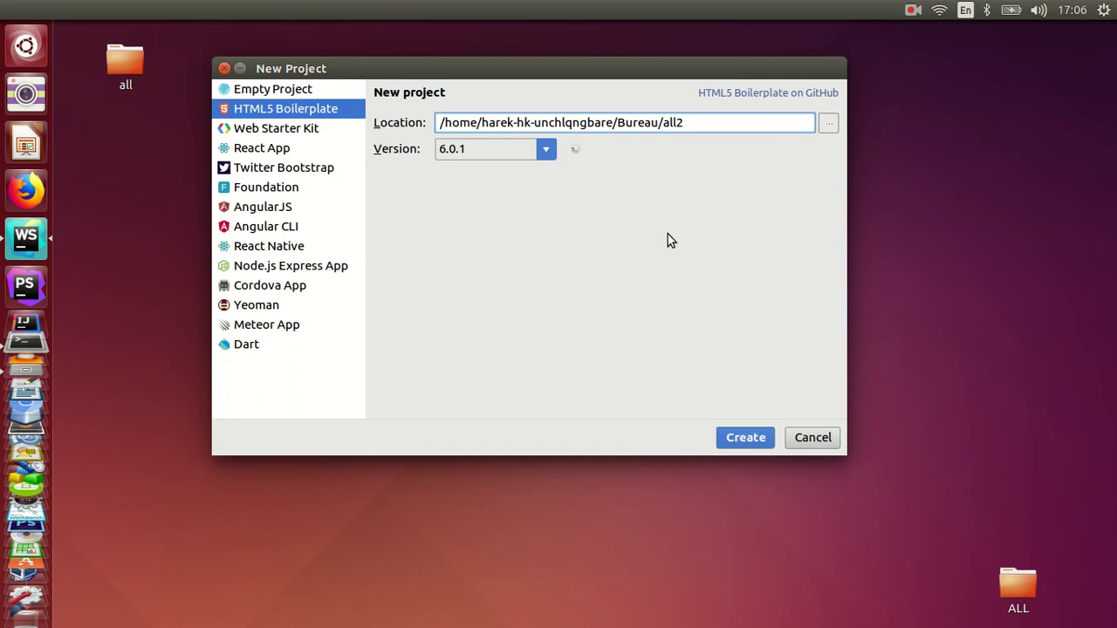
{"action": "key", "text": "Left"}
{"action": "key", "text": "BackSpace"}
{"action": "key", "text": "BackSpace"}
{"action": "type", "text": "All"}
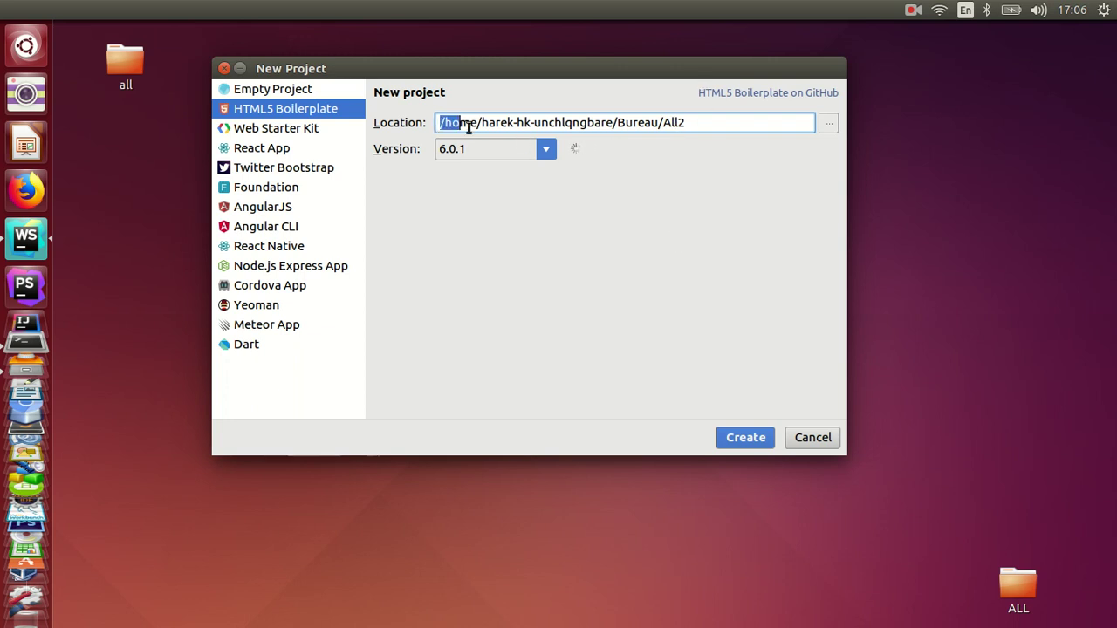
{"action": "left_click_drag", "start_coordinate": [440, 125], "coordinate": [708, 130]}
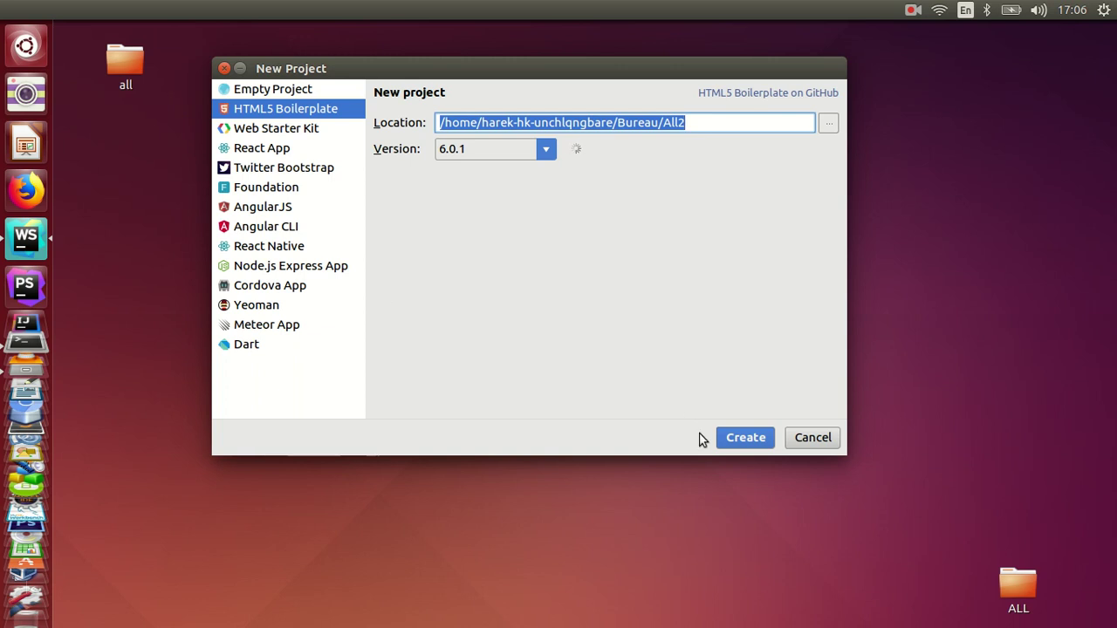
{"action": "left_click", "coordinate": [741, 443]}
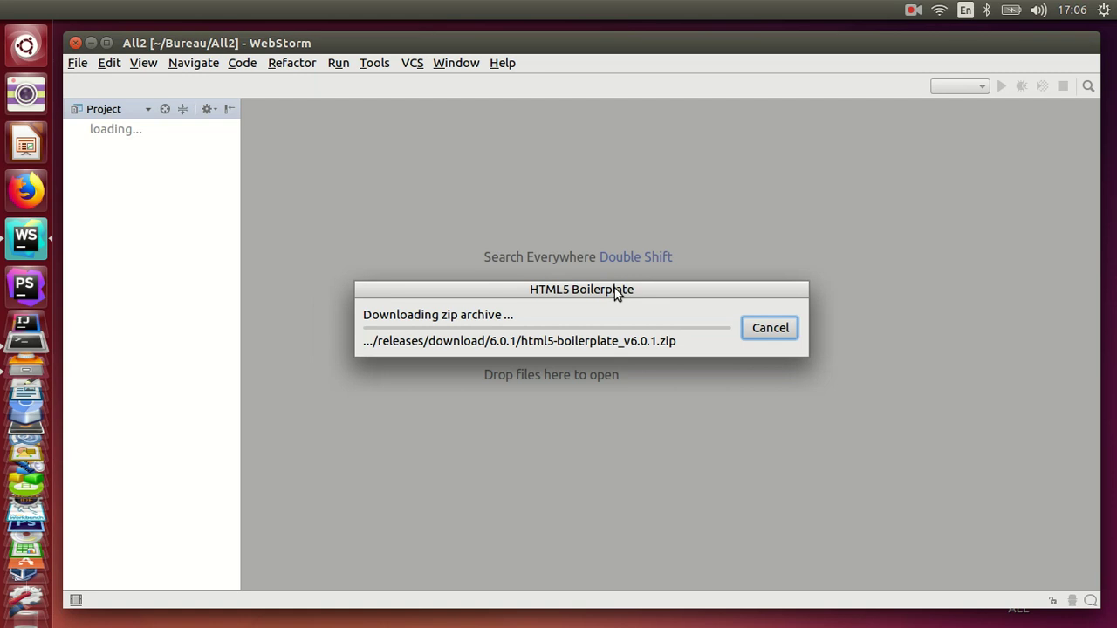
{"action": "left_click_drag", "start_coordinate": [615, 294], "coordinate": [625, 223]}
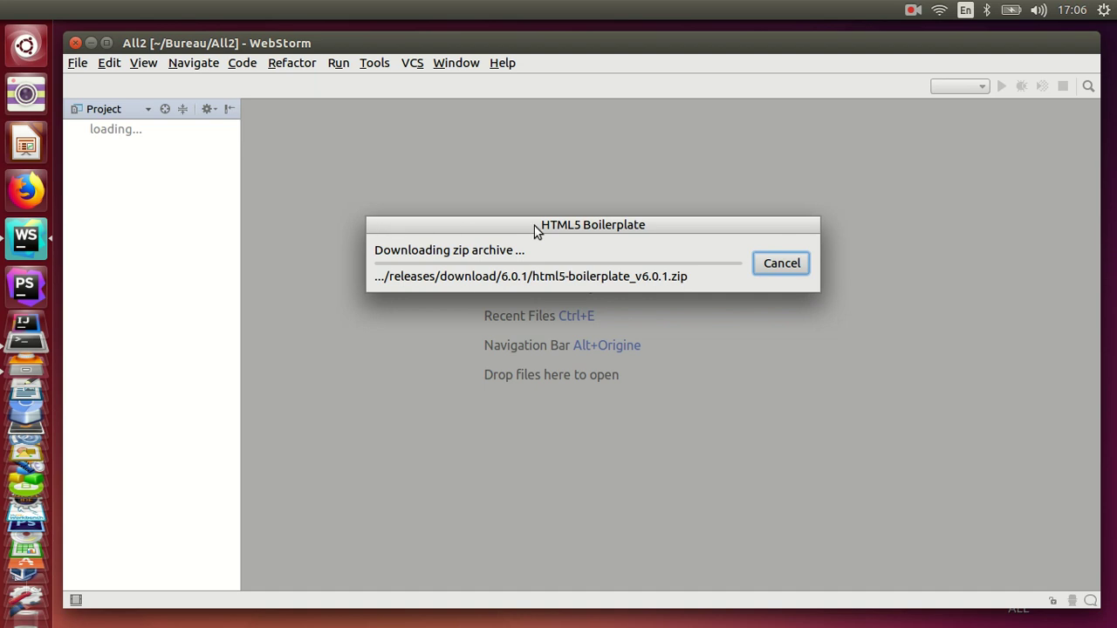
{"action": "left_click_drag", "start_coordinate": [621, 225], "coordinate": [622, 195]}
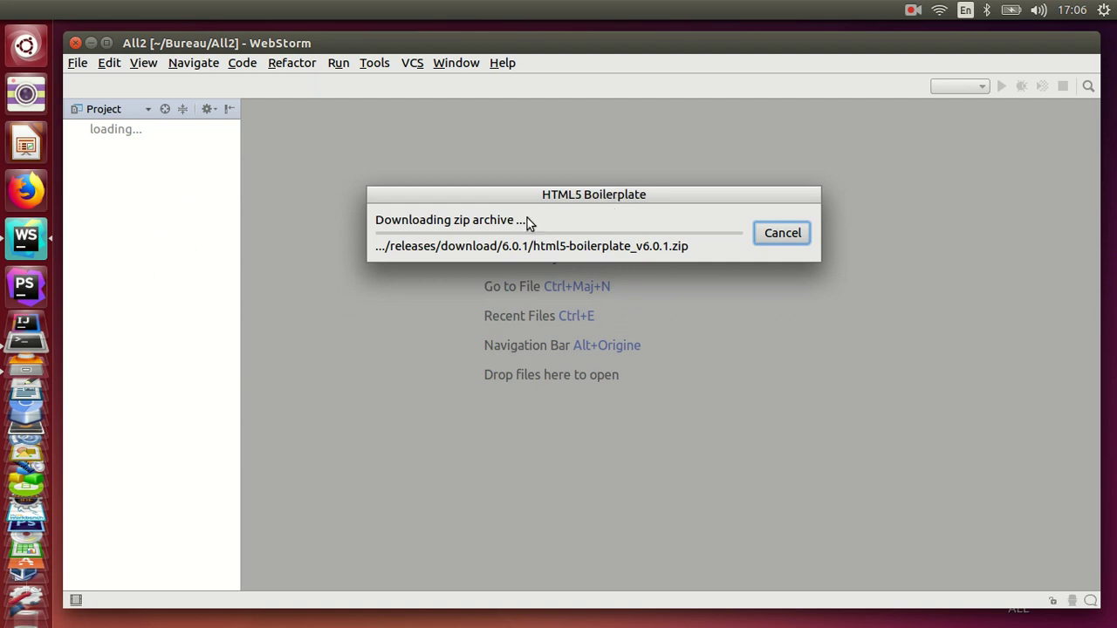
{"action": "left_click_drag", "start_coordinate": [542, 195], "coordinate": [547, 178]}
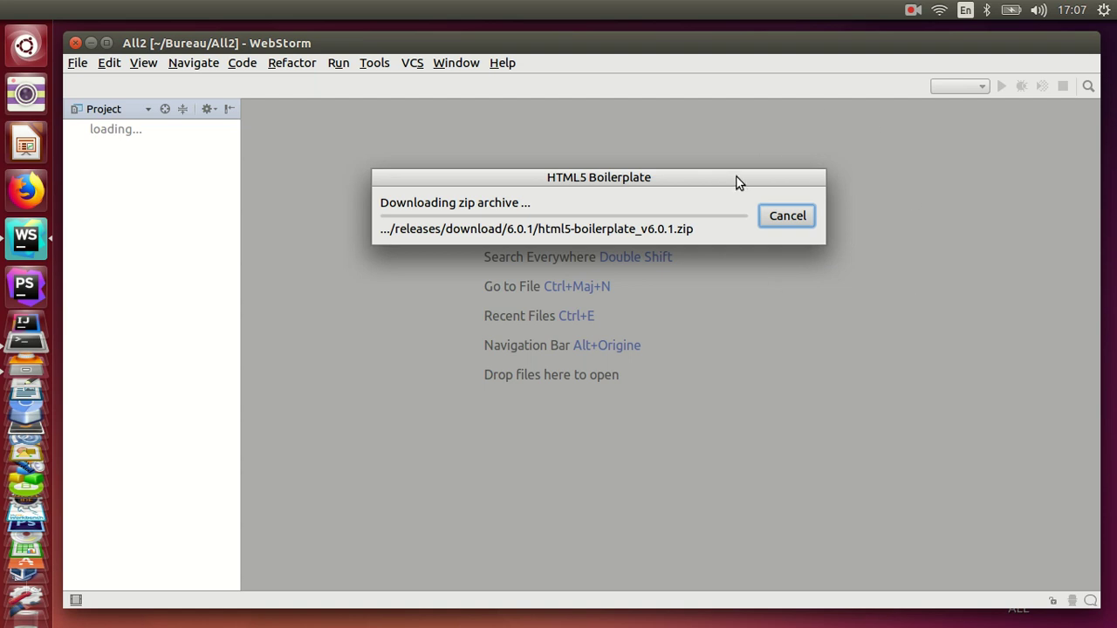
{"action": "left_click_drag", "start_coordinate": [732, 177], "coordinate": [719, 124]}
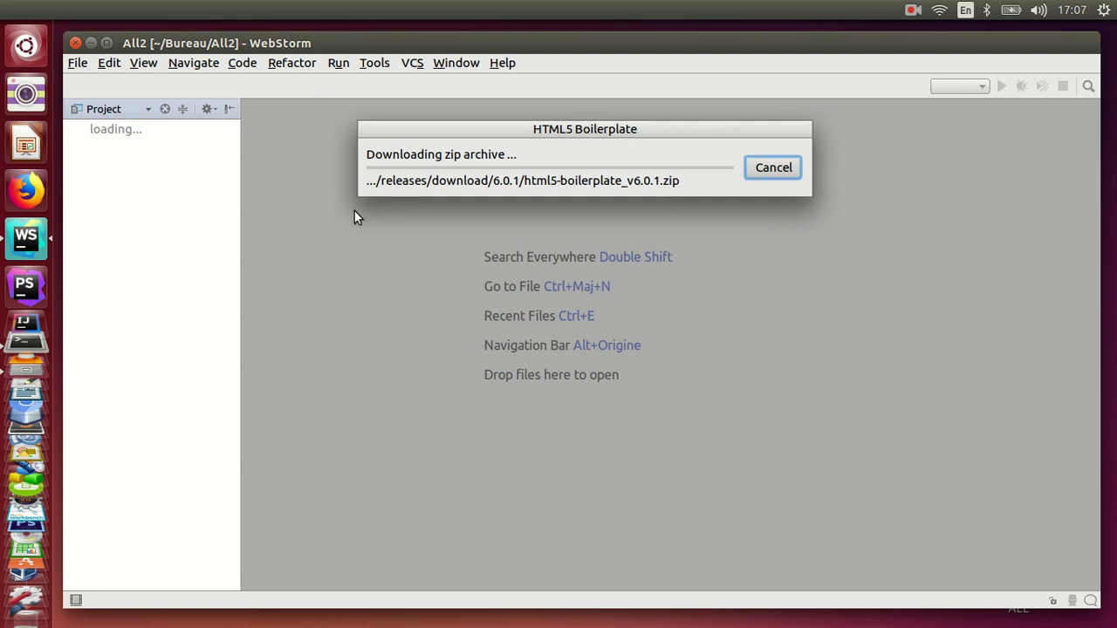
{"action": "left_click_drag", "start_coordinate": [533, 129], "coordinate": [525, 151]}
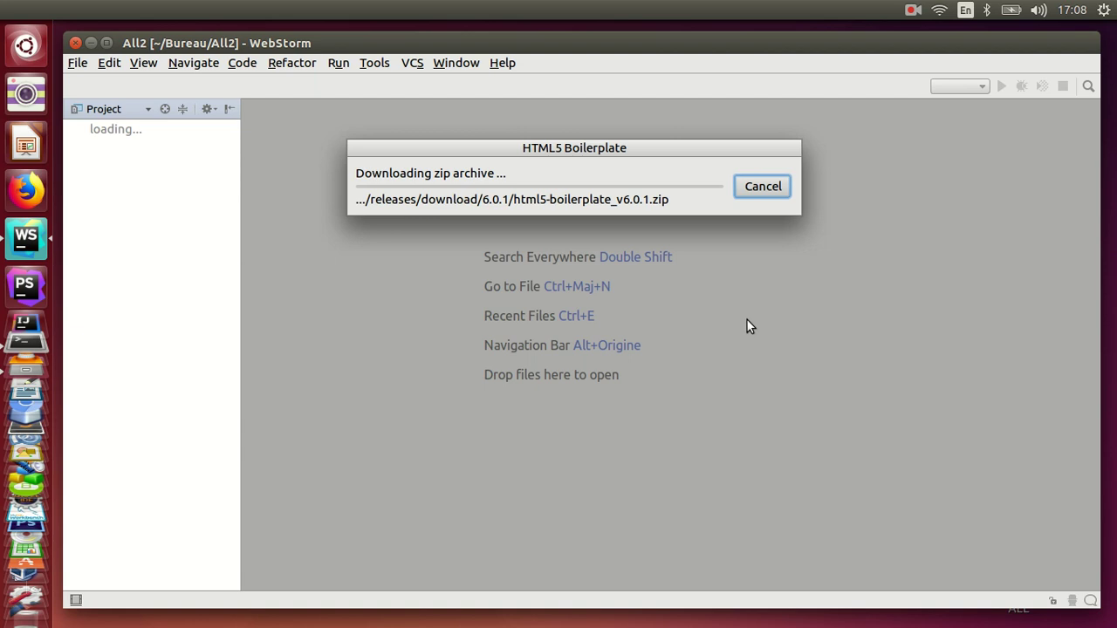
{"action": "left_click_drag", "start_coordinate": [703, 182], "coordinate": [718, 149]}
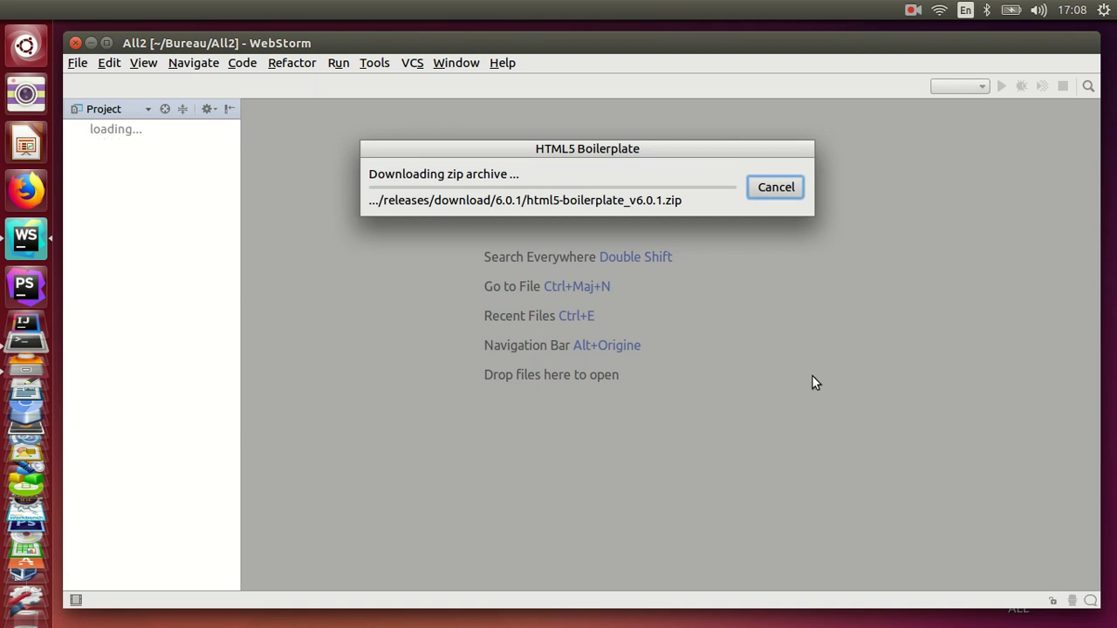
{"action": "mouse_move", "coordinate": [588, 148]}
{"action": "left_mouse_down"}
{"action": "mouse_move", "coordinate": [612, 149]}
{"action": "mouse_move", "coordinate": [599, 147]}
{"action": "left_mouse_up"}
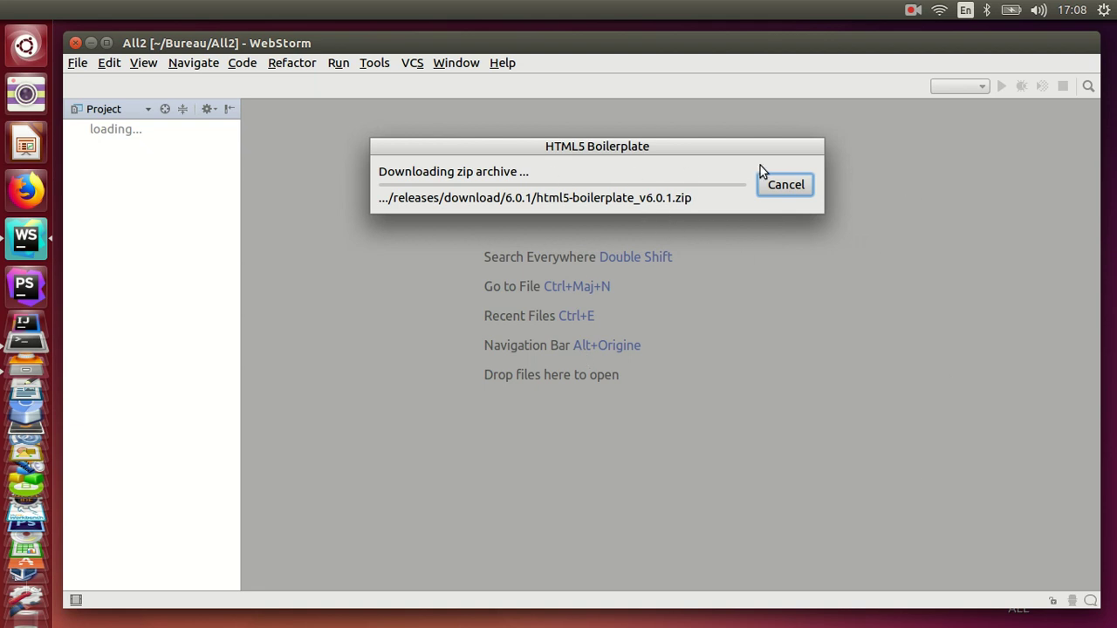
{"action": "left_click", "coordinate": [912, 11]}
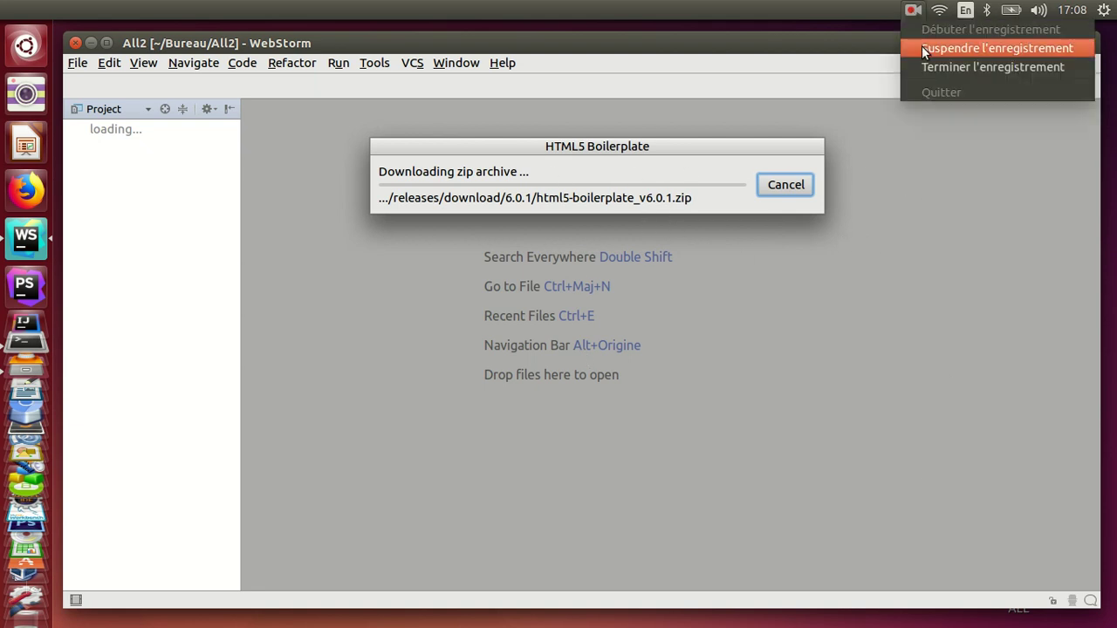
{"action": "left_click", "coordinate": [959, 45]}
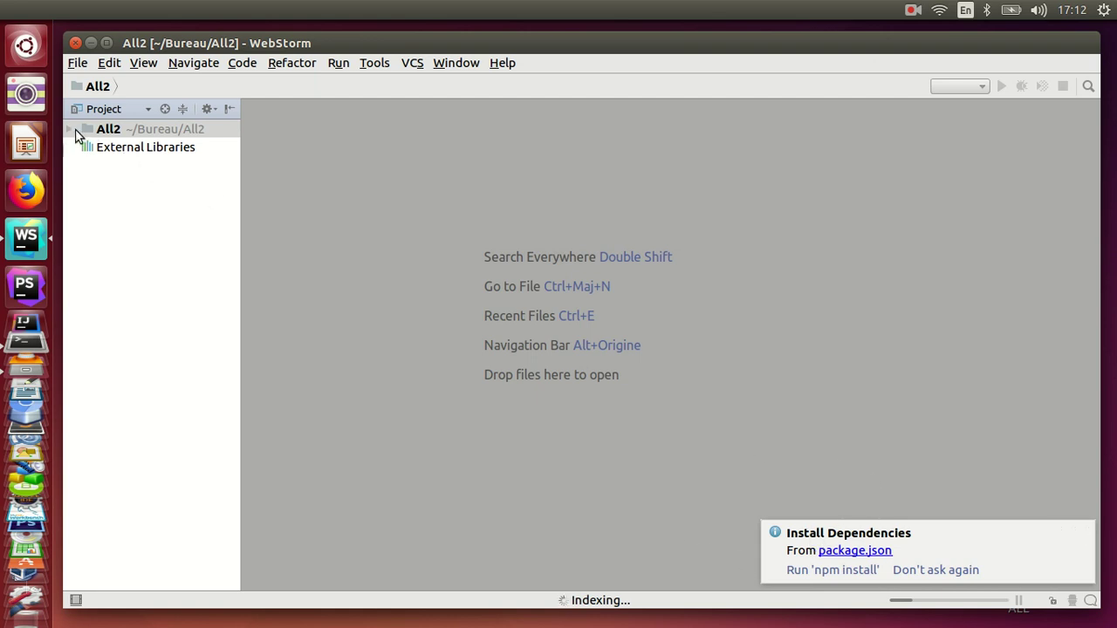
Select the All2 project root and check the matching All2 folder on the desktop behind the project window.
{"action": "left_click", "coordinate": [113, 133]}
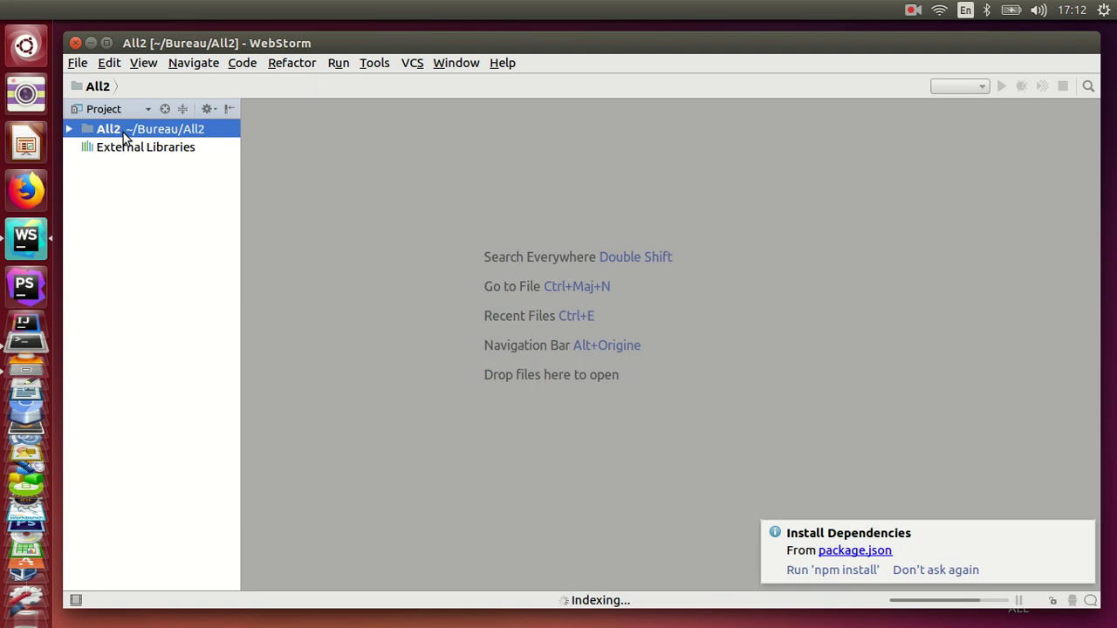
{"action": "left_click_drag", "start_coordinate": [218, 50], "coordinate": [328, 94]}
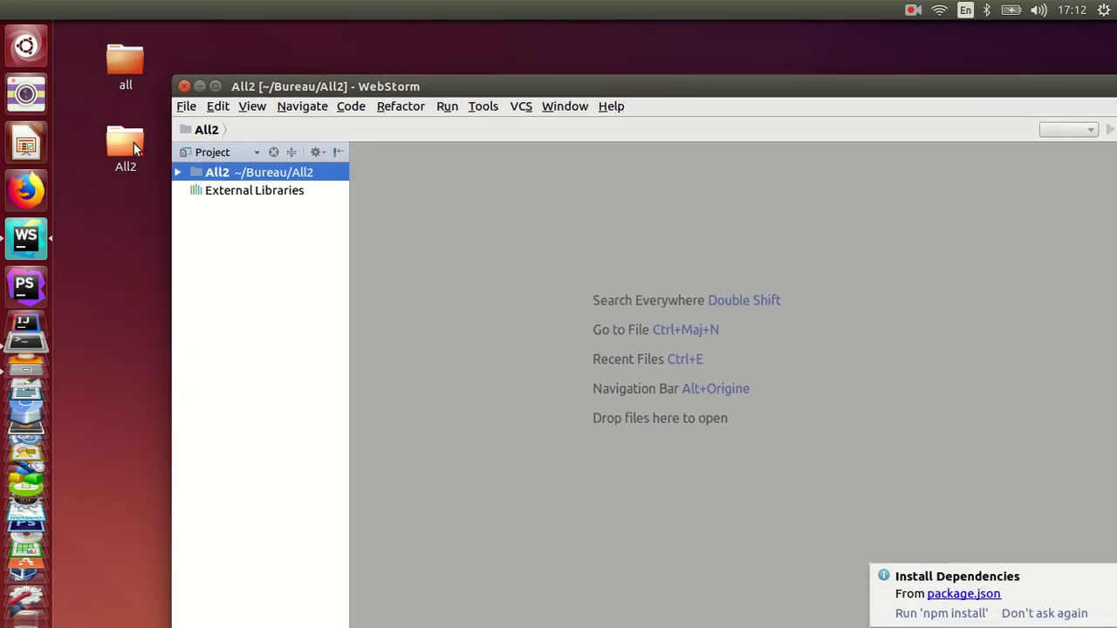
{"action": "left_click_drag", "start_coordinate": [418, 87], "coordinate": [327, 50]}
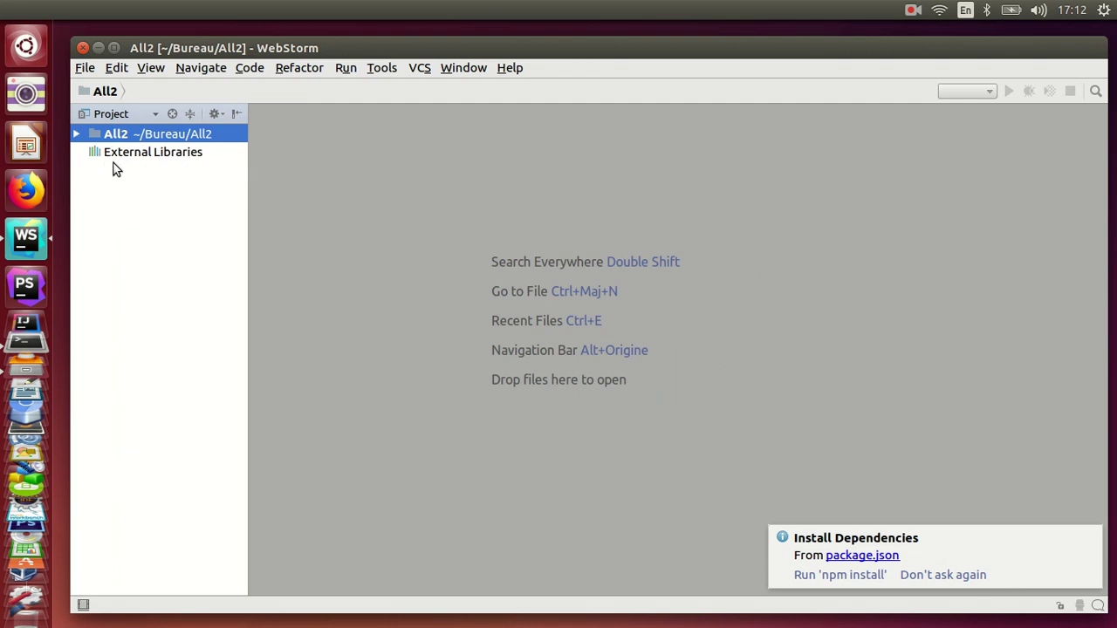
Examine the options for creating new items and the available refactoring commands without choosing any.
{"action": "left_click", "coordinate": [86, 73]}
{"action": "mouse_move", "coordinate": [96, 88]}
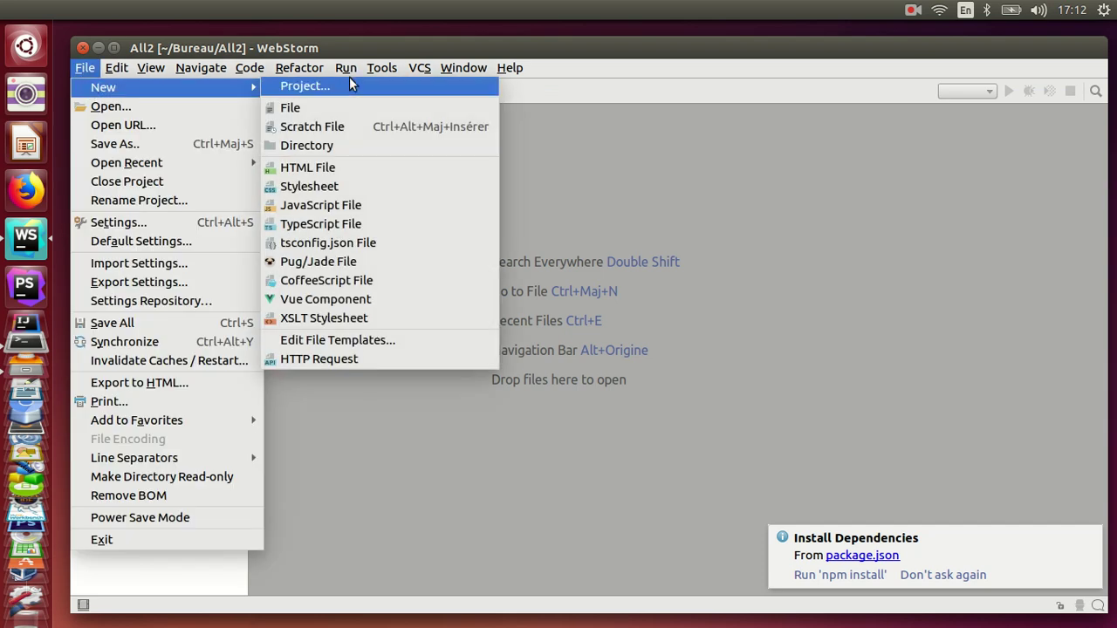
{"action": "left_click", "coordinate": [679, 186]}
{"action": "left_click", "coordinate": [299, 67]}
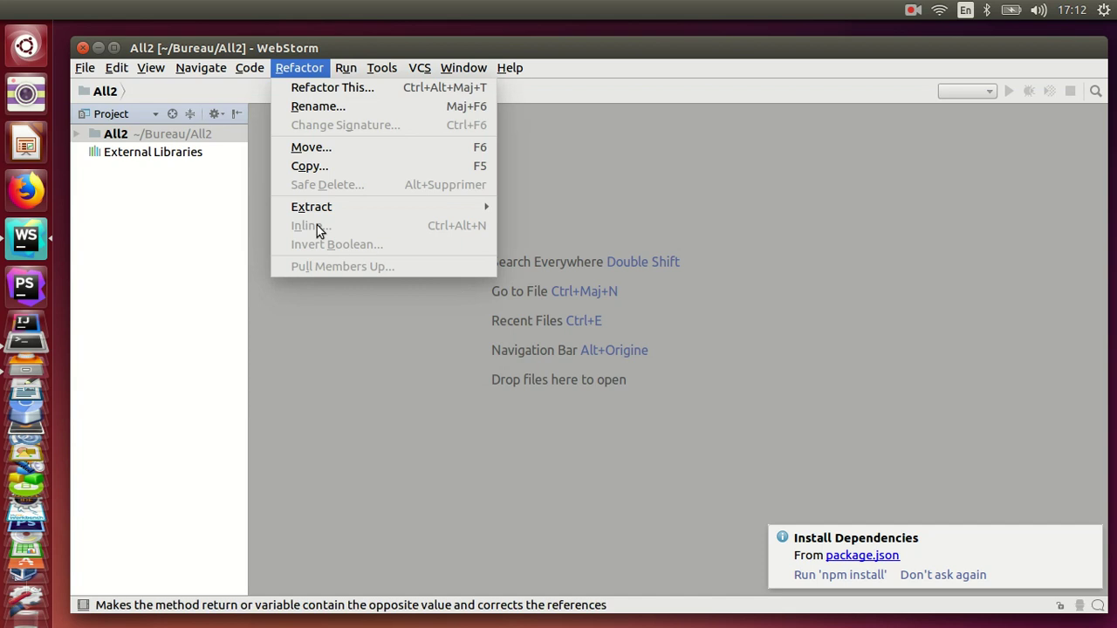
{"action": "left_click", "coordinate": [427, 434]}
{"action": "left_click_drag", "start_coordinate": [606, 41], "coordinate": [572, 35]}
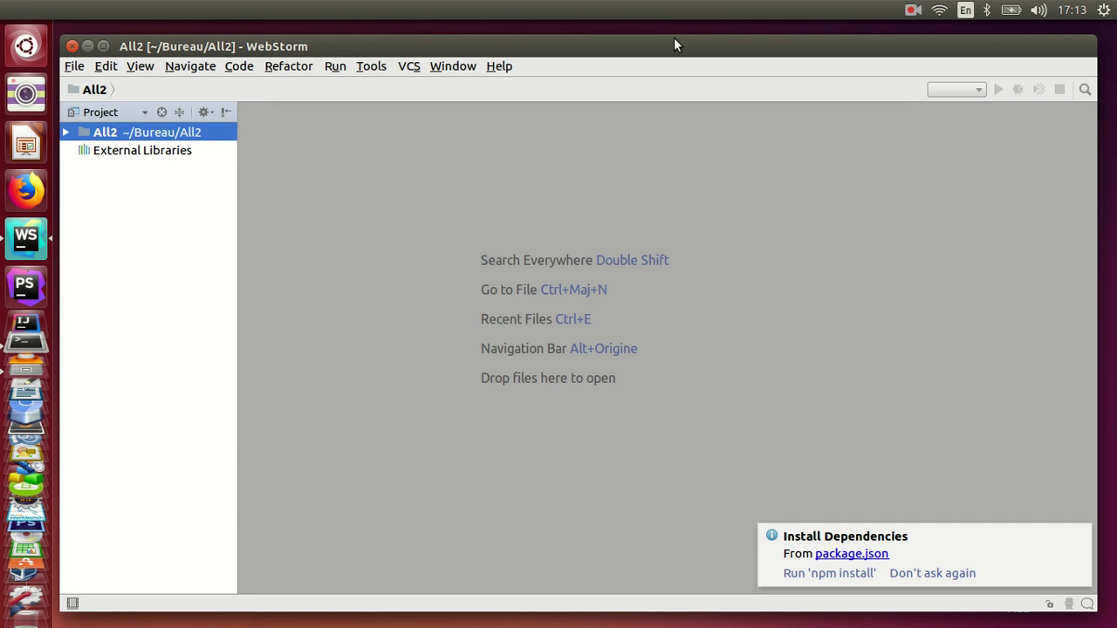
{"action": "left_click_drag", "start_coordinate": [669, 40], "coordinate": [677, 36]}
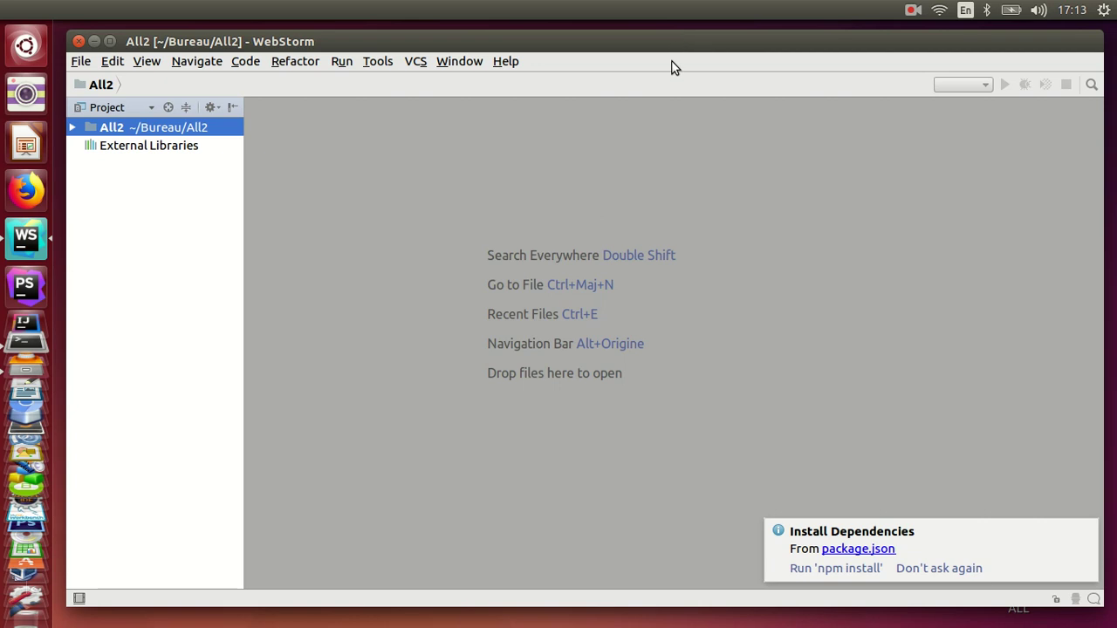